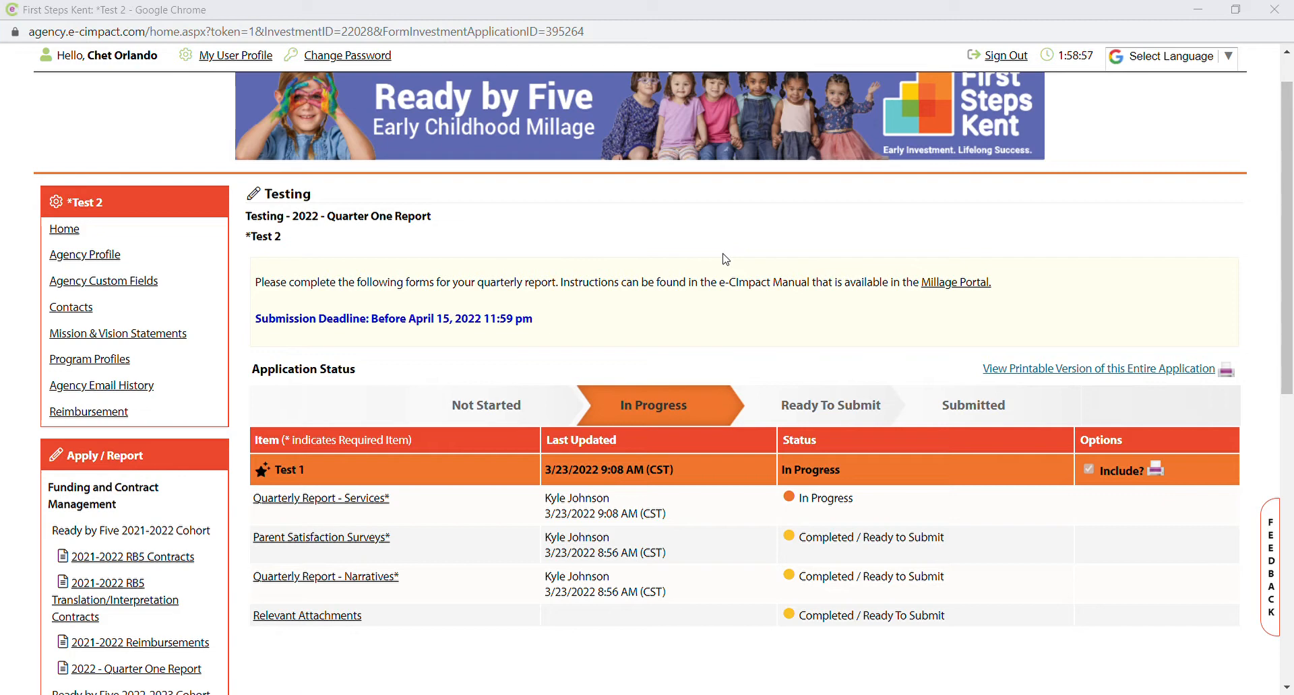
Open the Quarterly Report - Services form and start a new service entry.
scroll(726, 259, "down", 3)
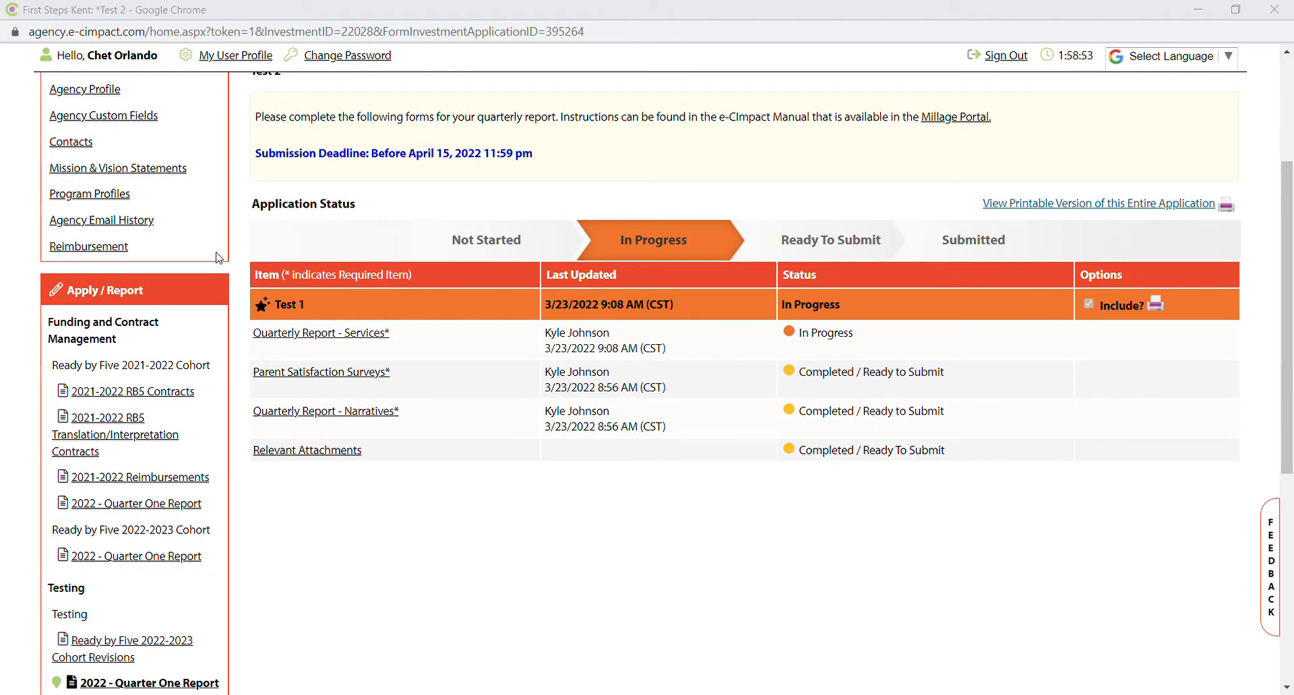
scroll(148, 352, "down", 1)
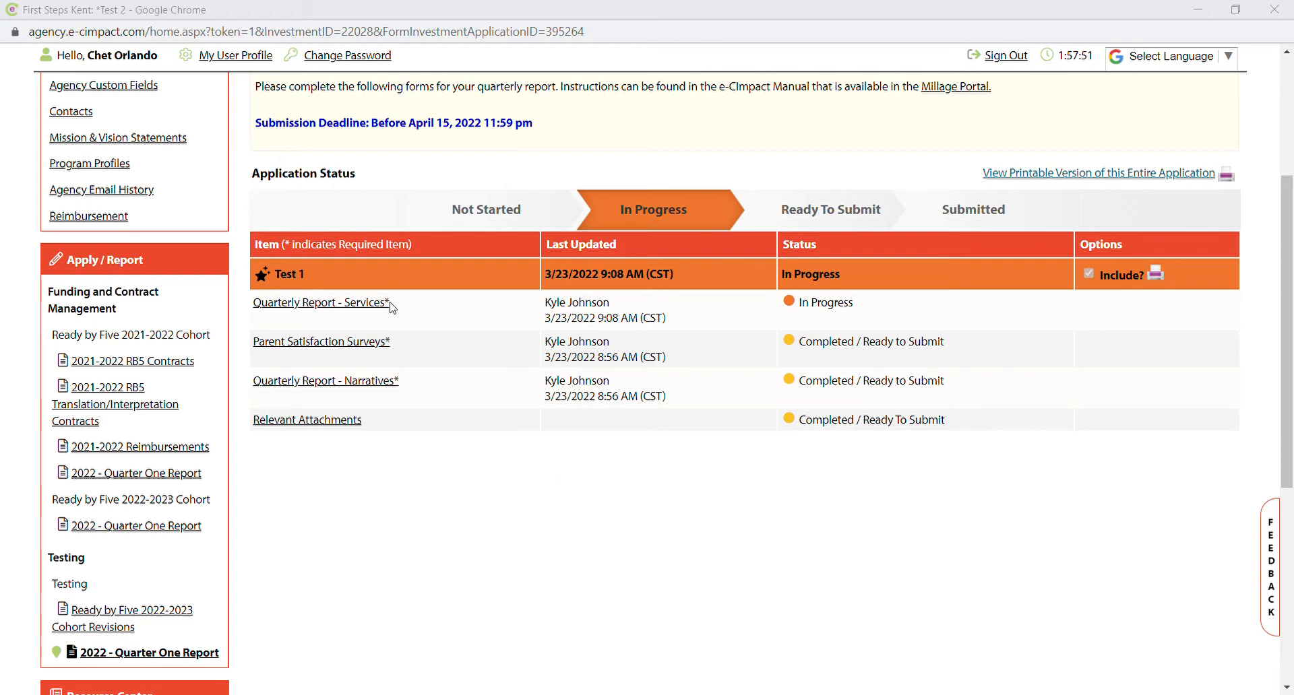
left_click(350, 305)
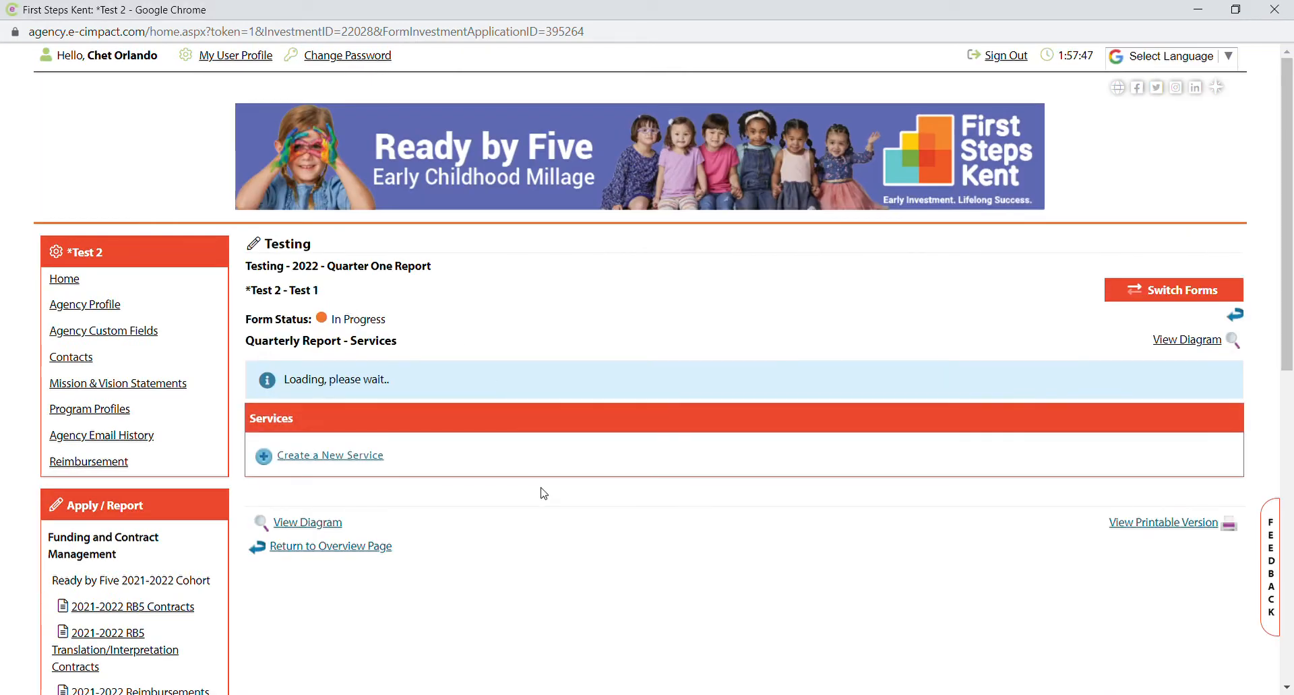
scroll(545, 521, "down", 2)
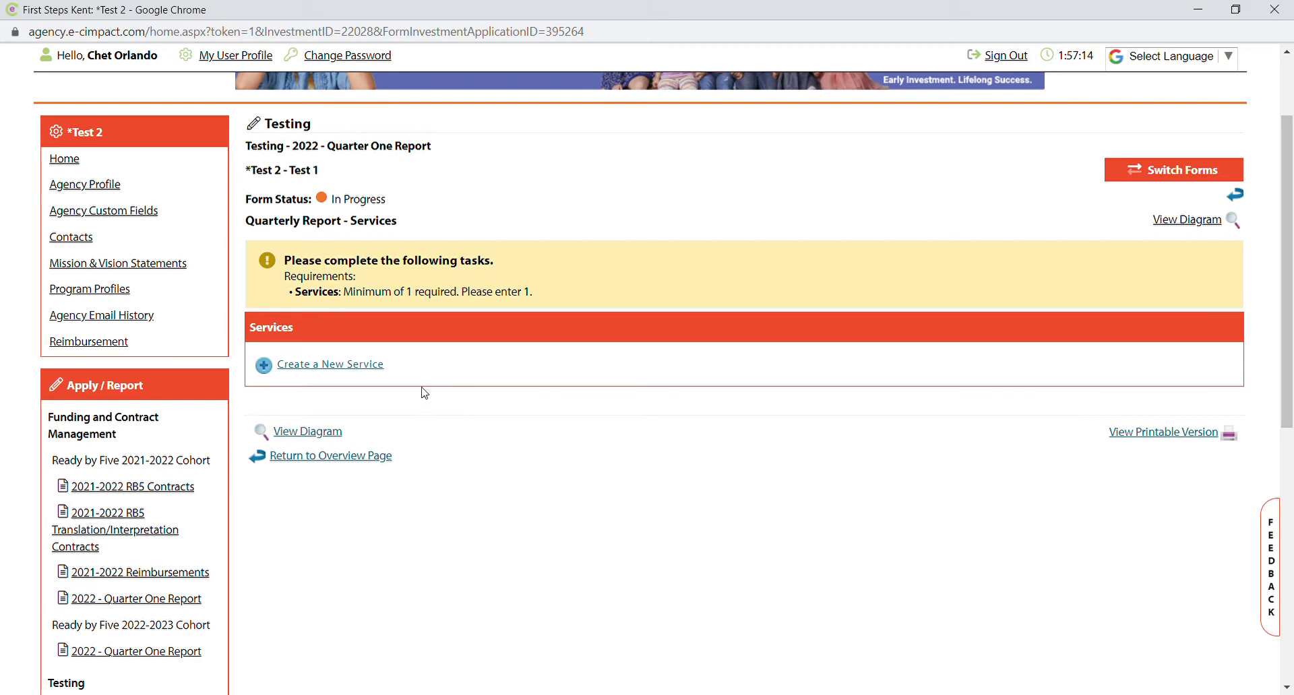
left_click(357, 374)
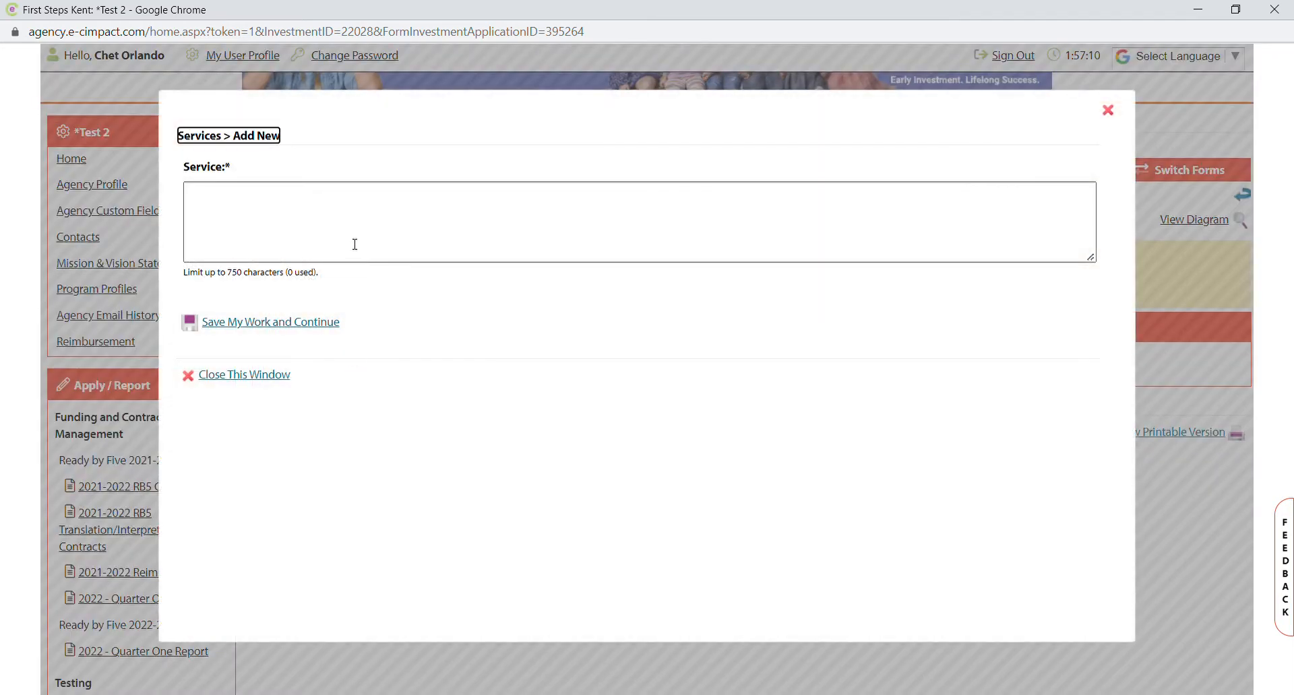
Name the new service 'Outreach and Navigation' and save it.
left_click(355, 243)
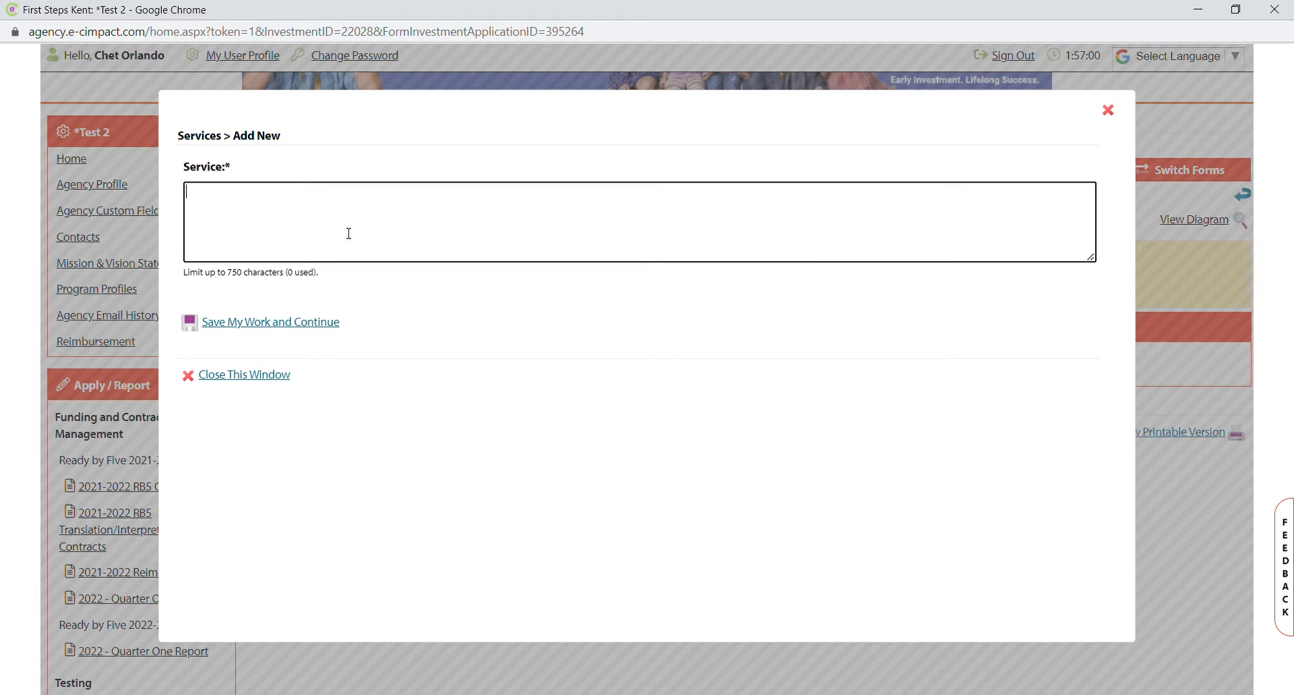
type("Outreach and Na")
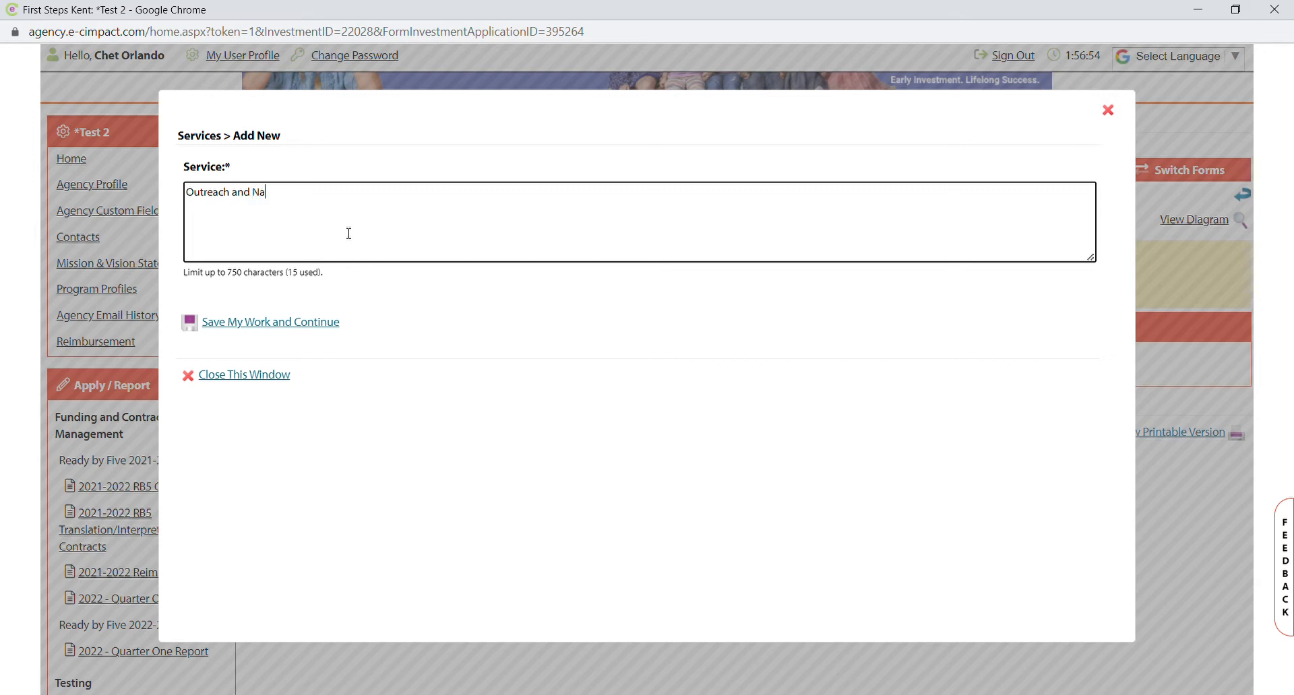
type("vigation")
left_click(278, 324)
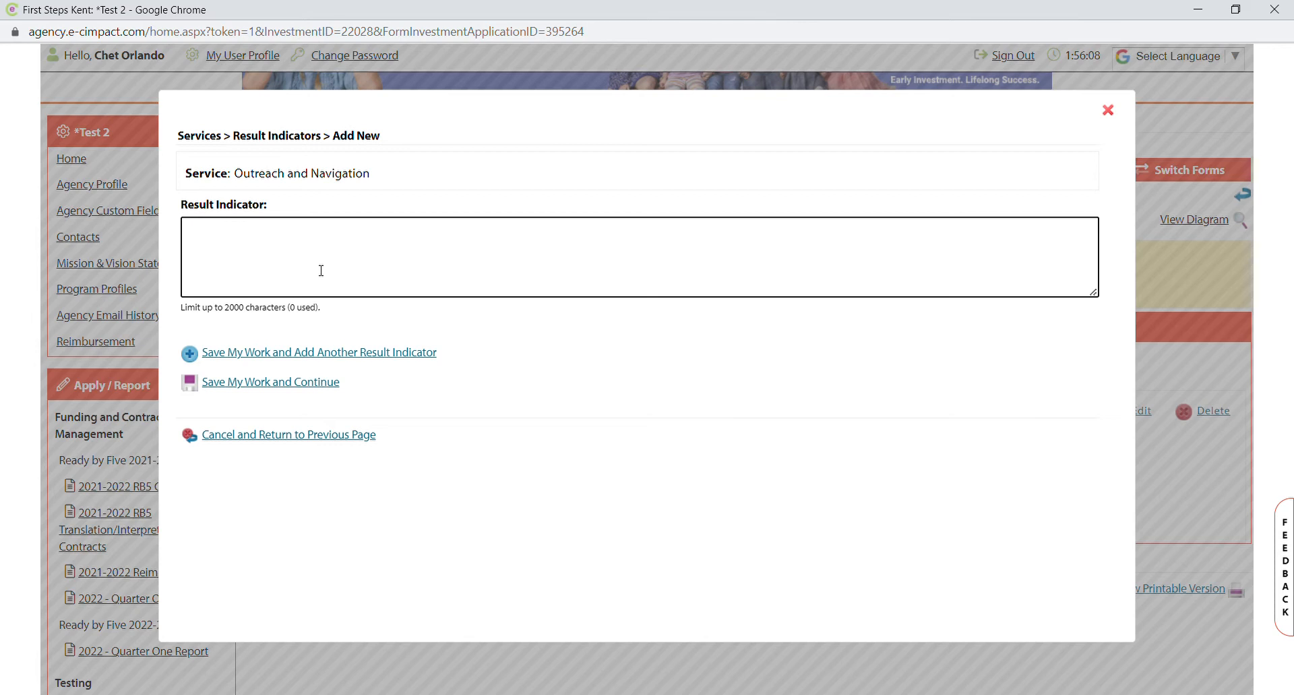
Add result indicators 'Individuals reached through outreach', 'Individuals screened' and 'Individuals navigated', saving each.
type("Individuals reached through")
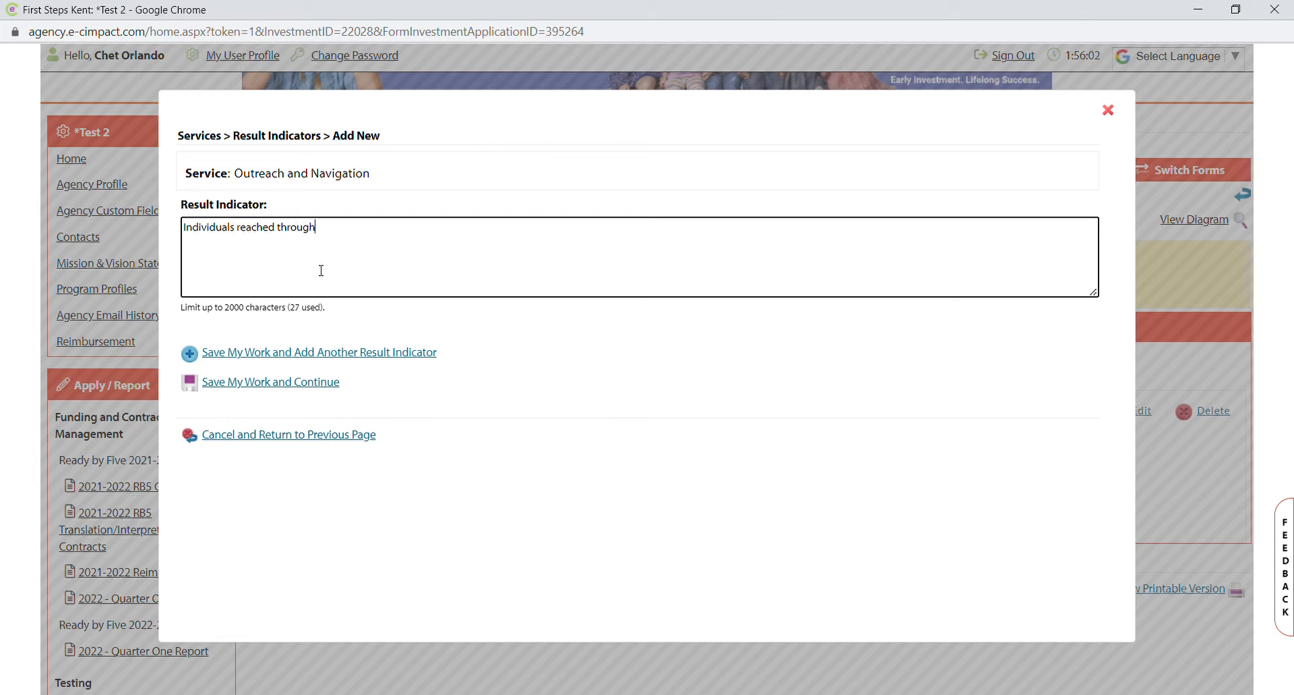
type(" outreach")
left_click(420, 357)
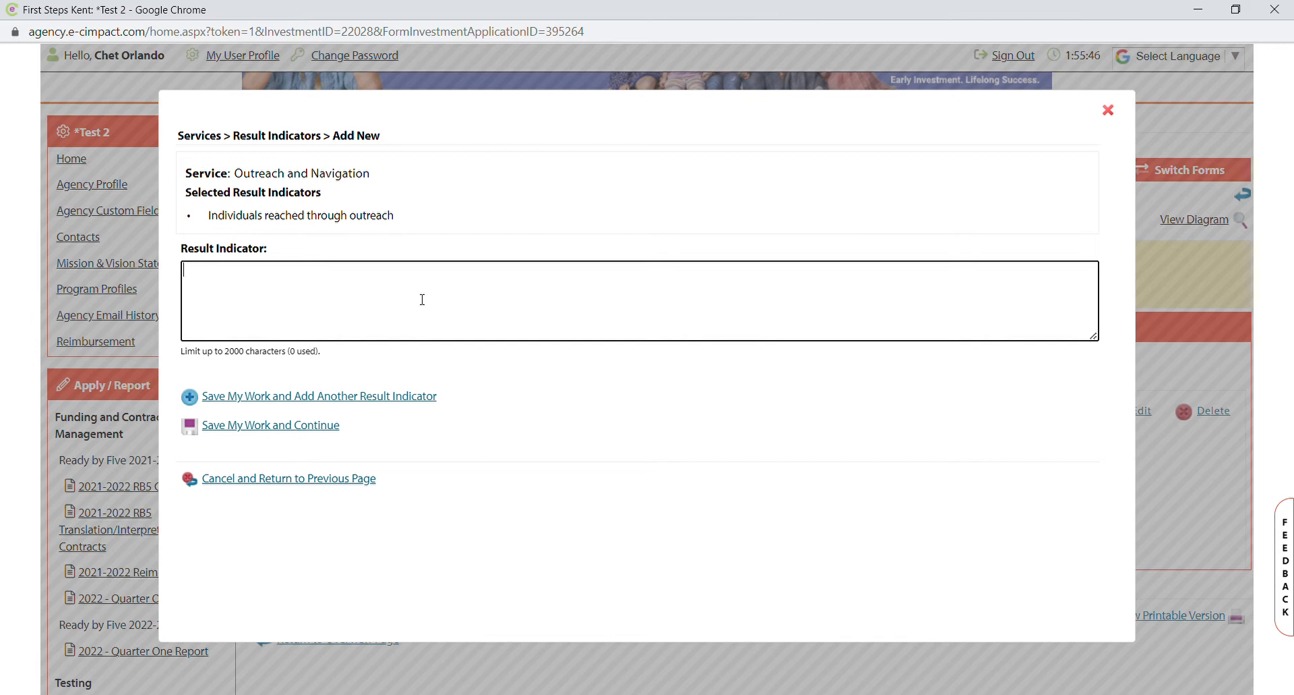
type("Indiv")
type("iduals screened")
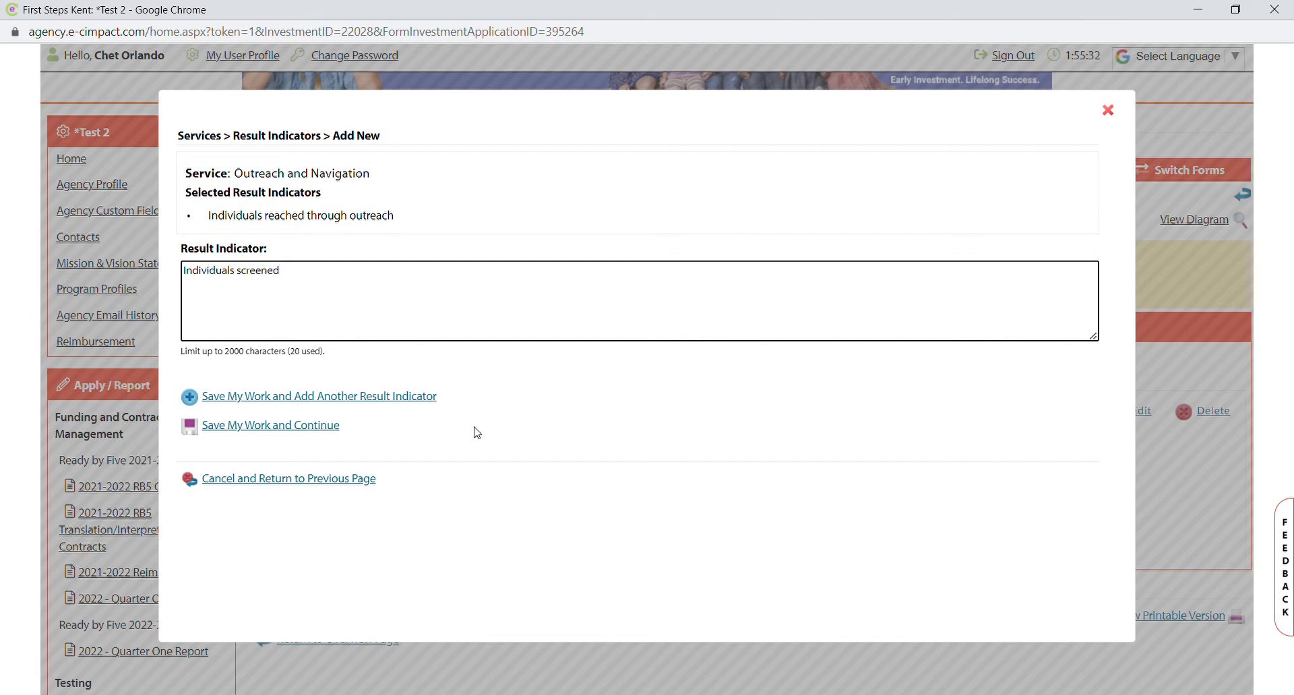
left_click(407, 398)
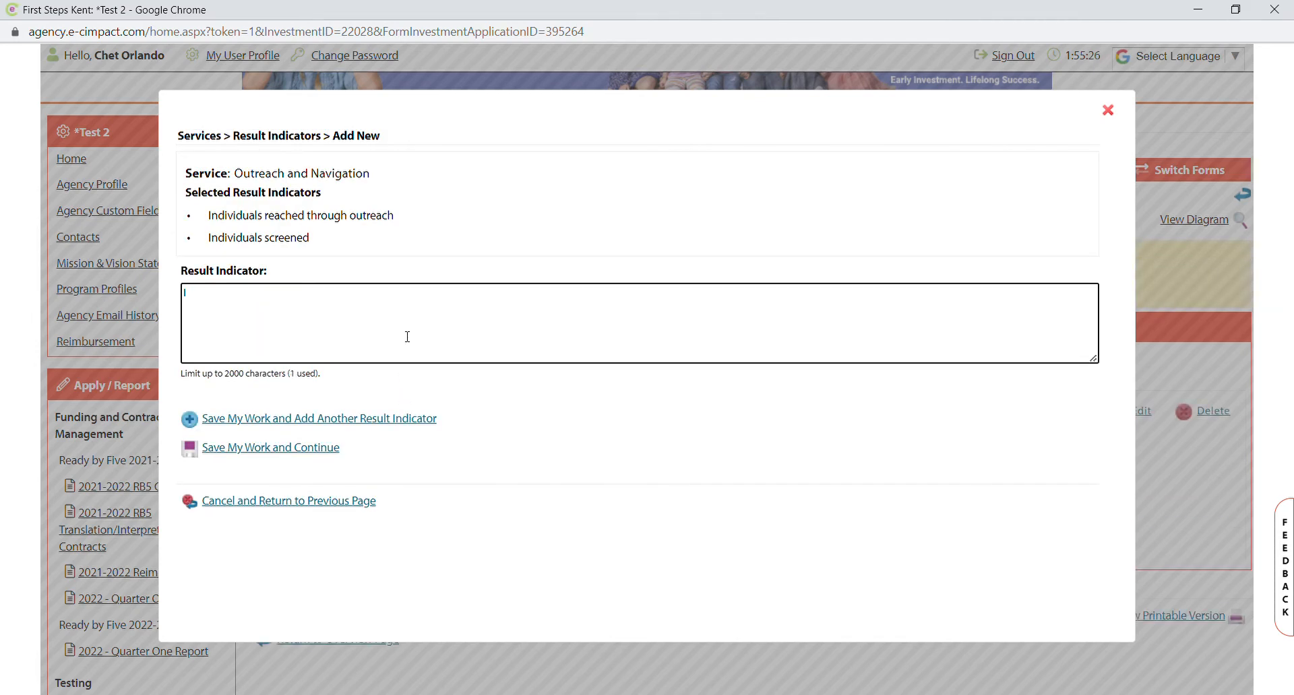
type("Individuals navigated")
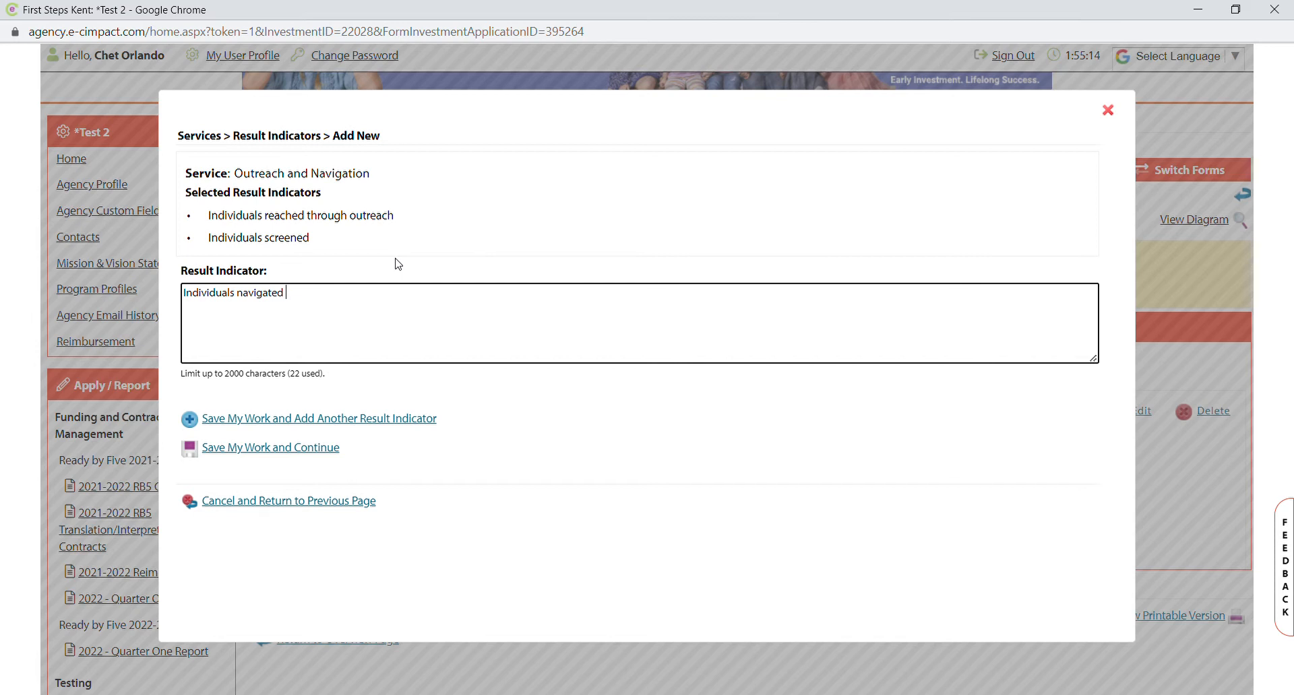
left_click(247, 460)
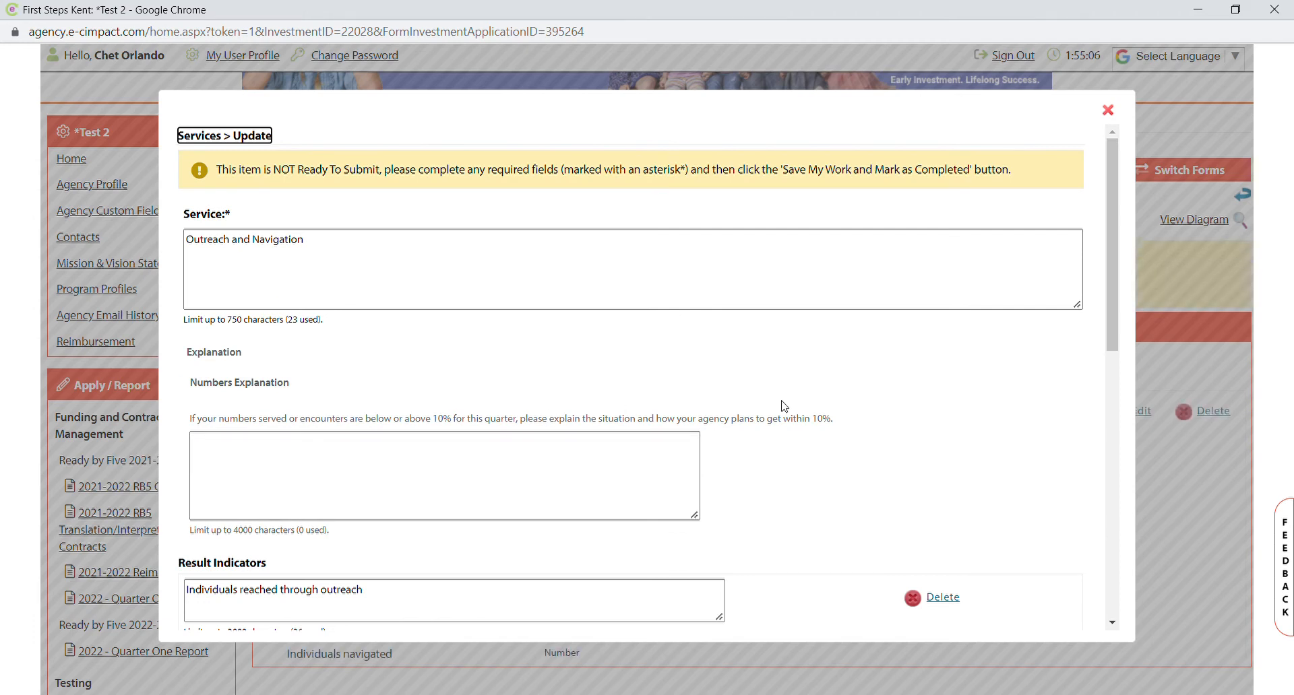
Enter 50 as outreach's count for this quarter and year to date.
scroll(783, 407, "down", 6)
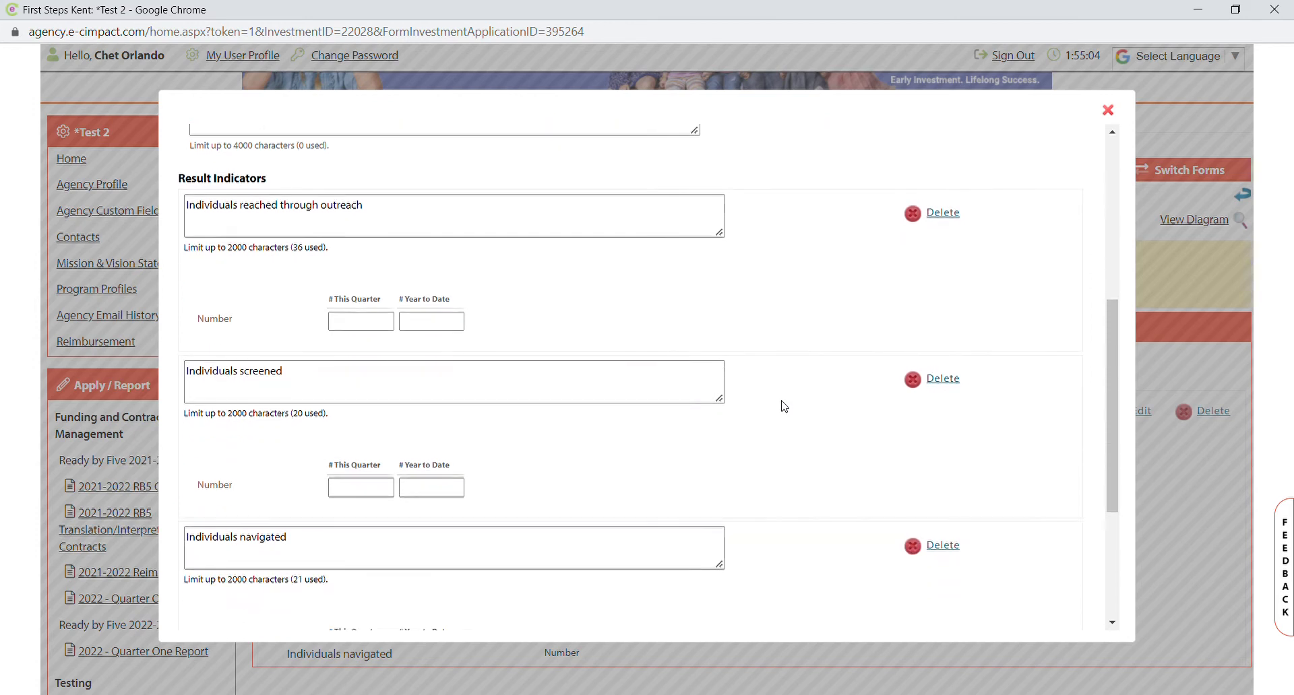
scroll(782, 407, "down", 1)
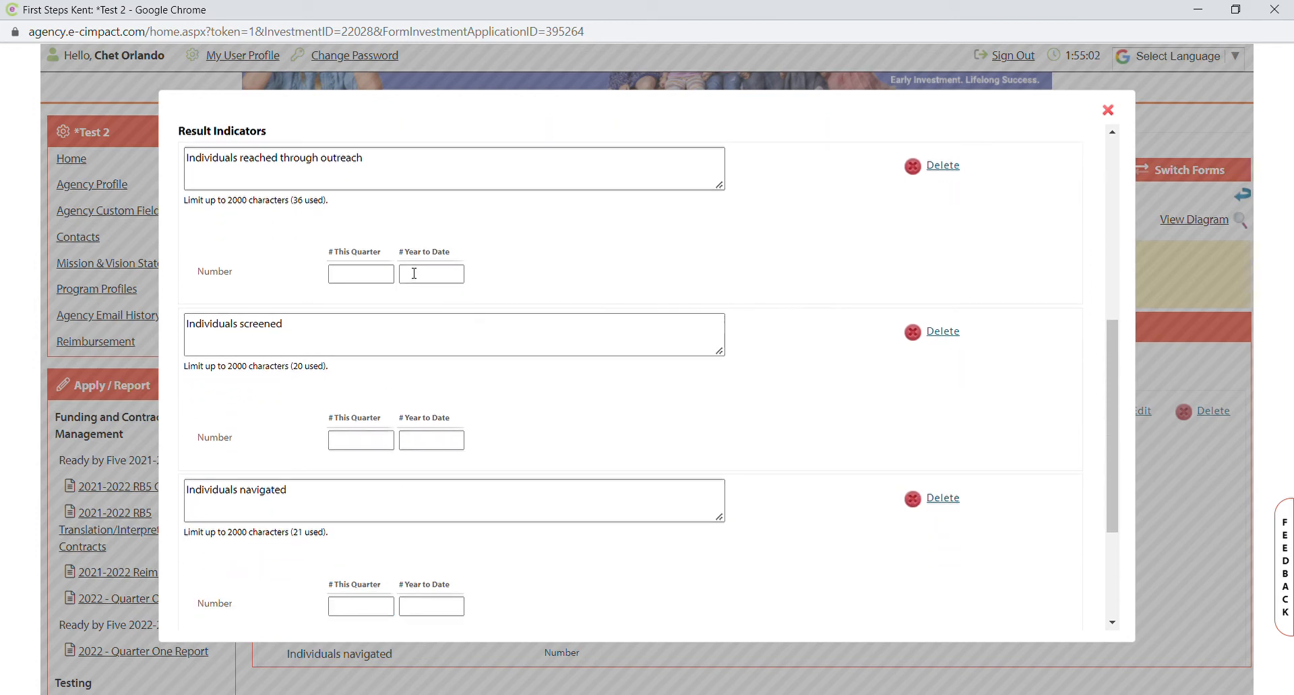
scroll(450, 291, "up", 4)
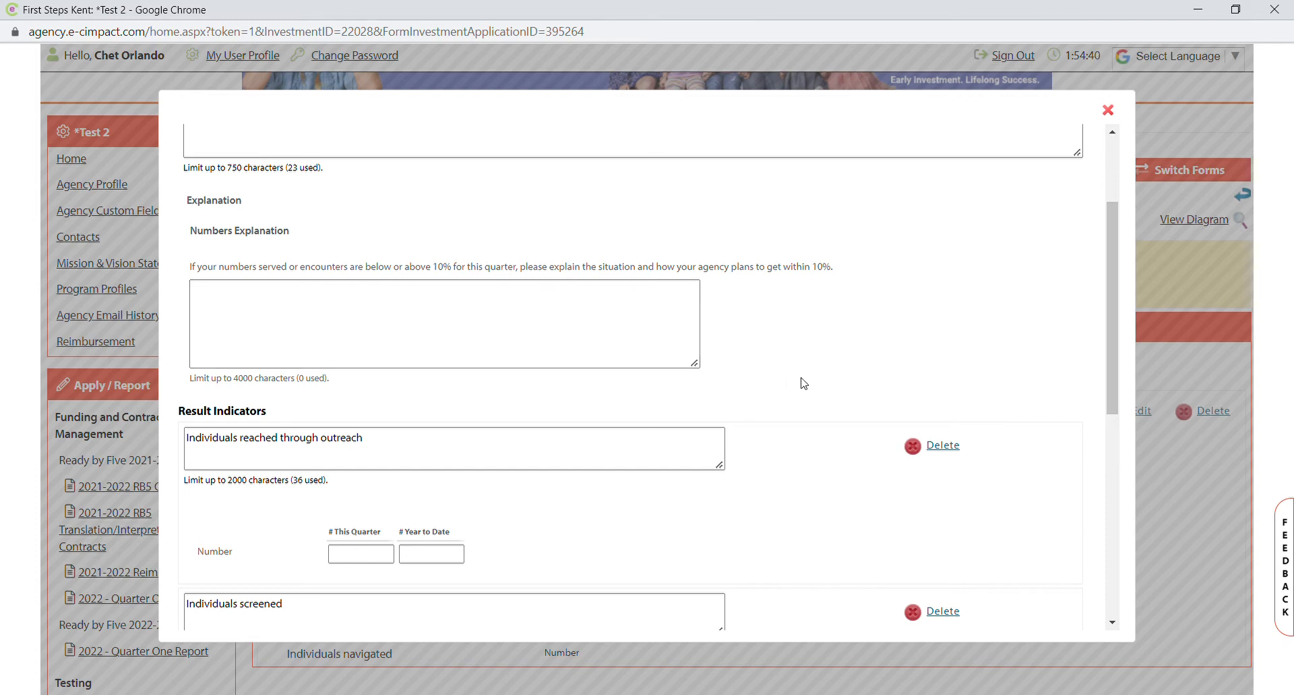
scroll(803, 383, "down", 1)
scroll(461, 439, "down", 2)
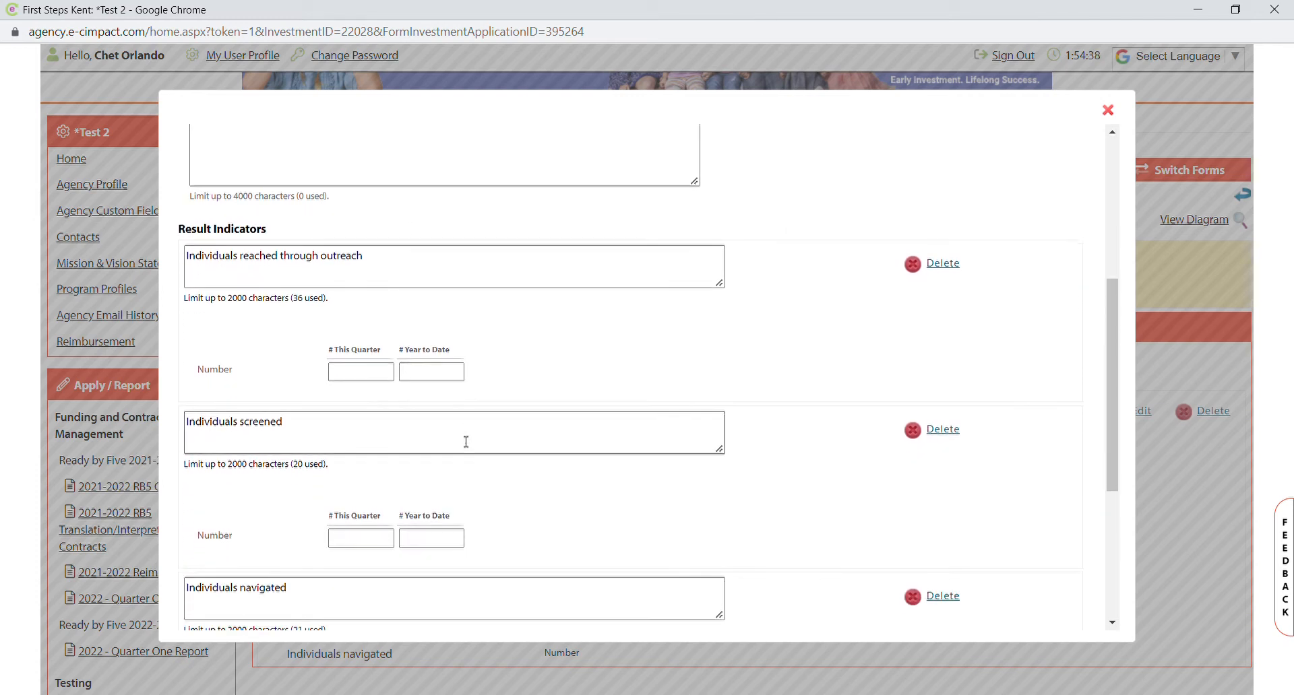
scroll(465, 442, "down", 1)
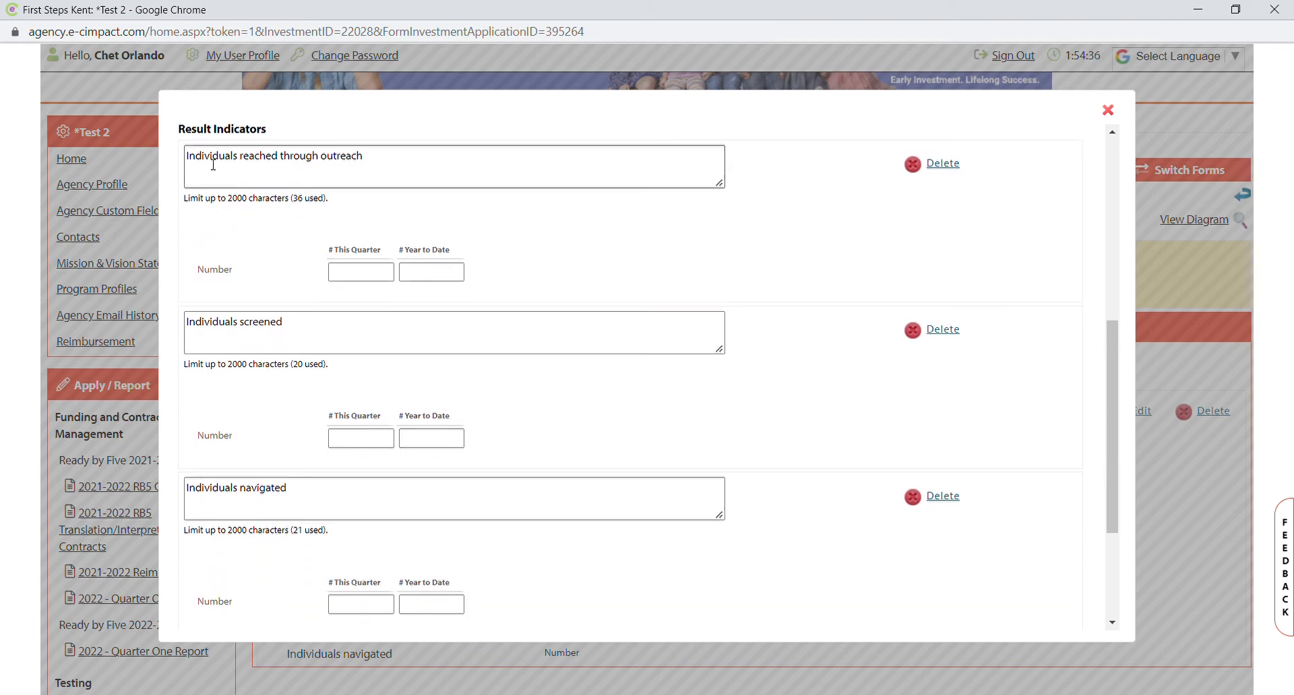
left_click(361, 279)
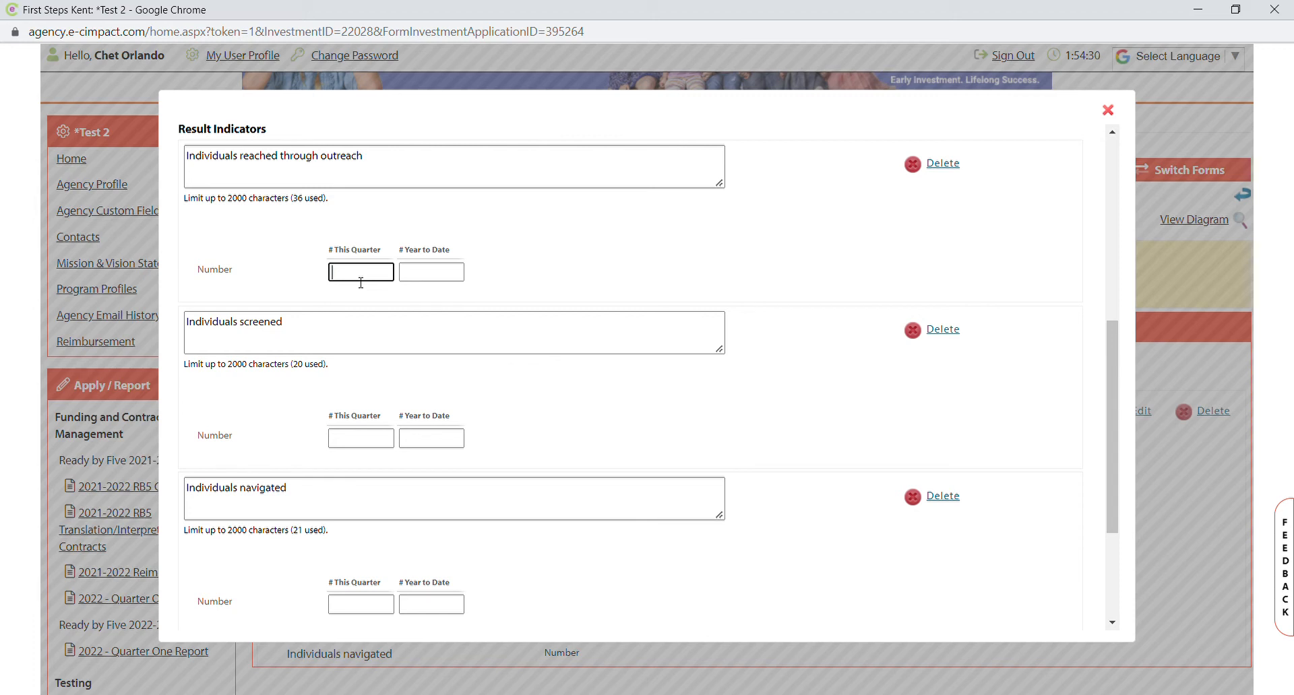
type("50")
left_click(431, 281)
type("5")
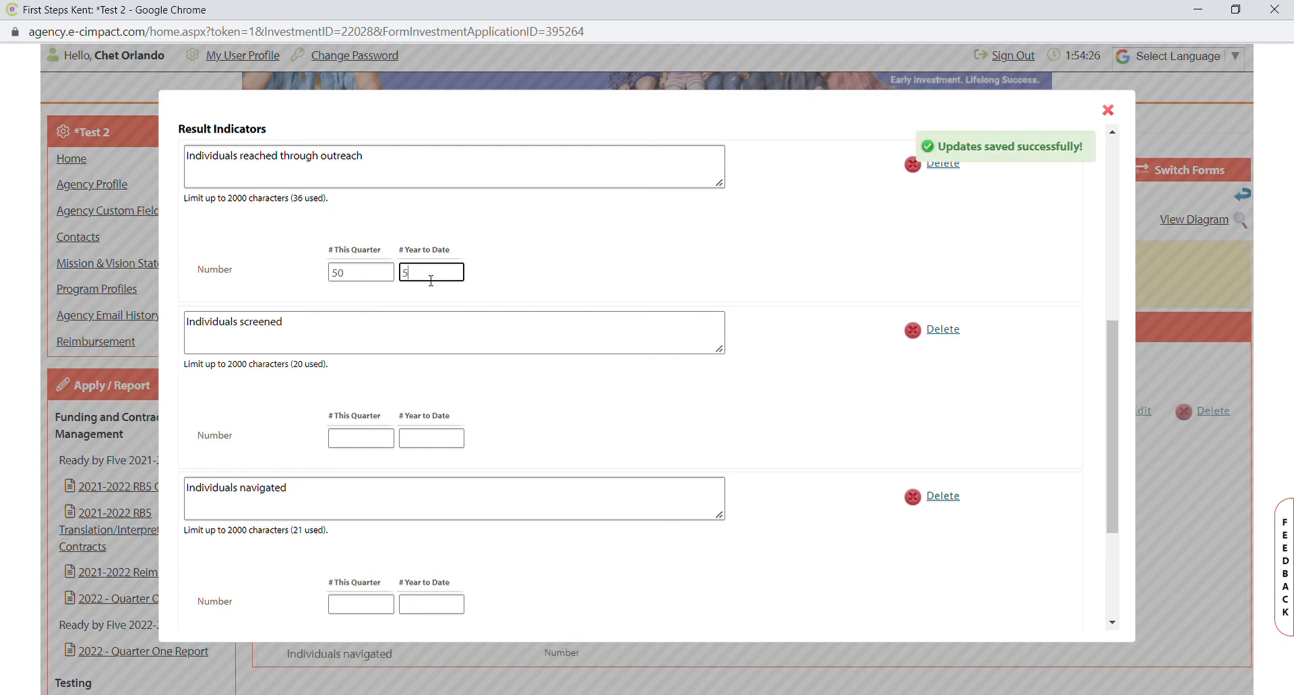
type("0")
Enter 30 for Individuals screened and 15 for Individuals navigated, quarter and year to date.
scroll(431, 281, "down", 1)
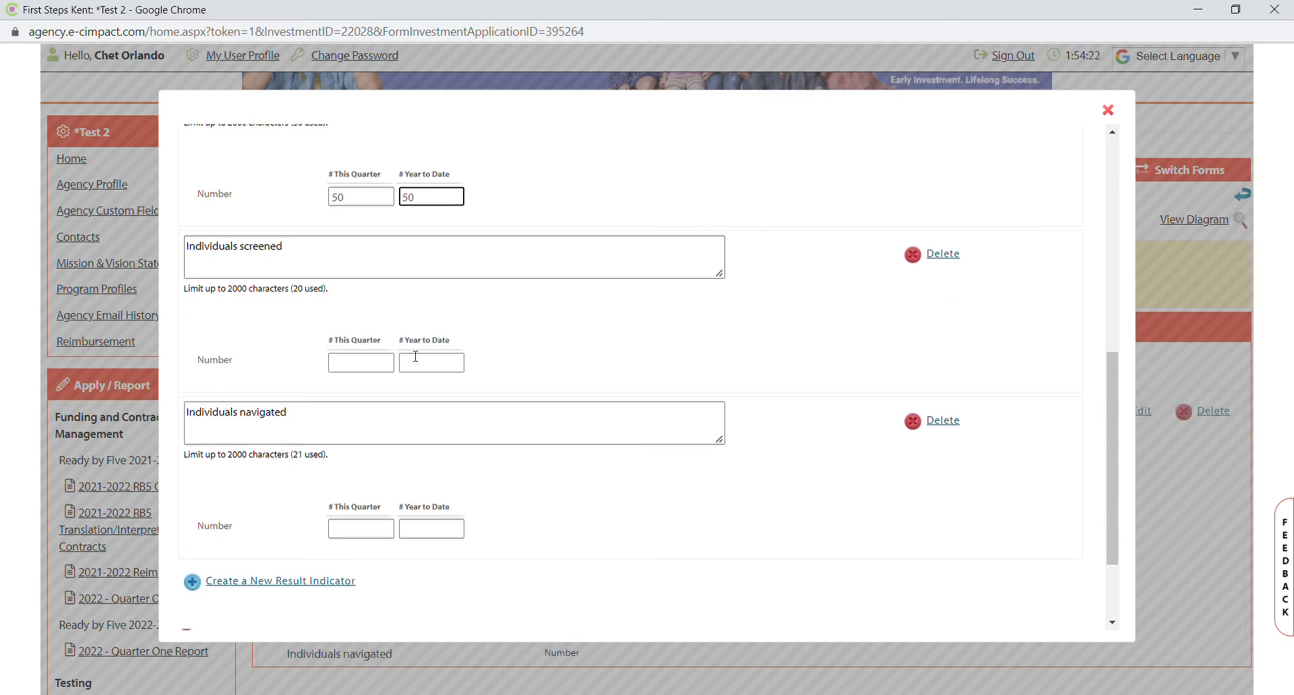
left_click(356, 373)
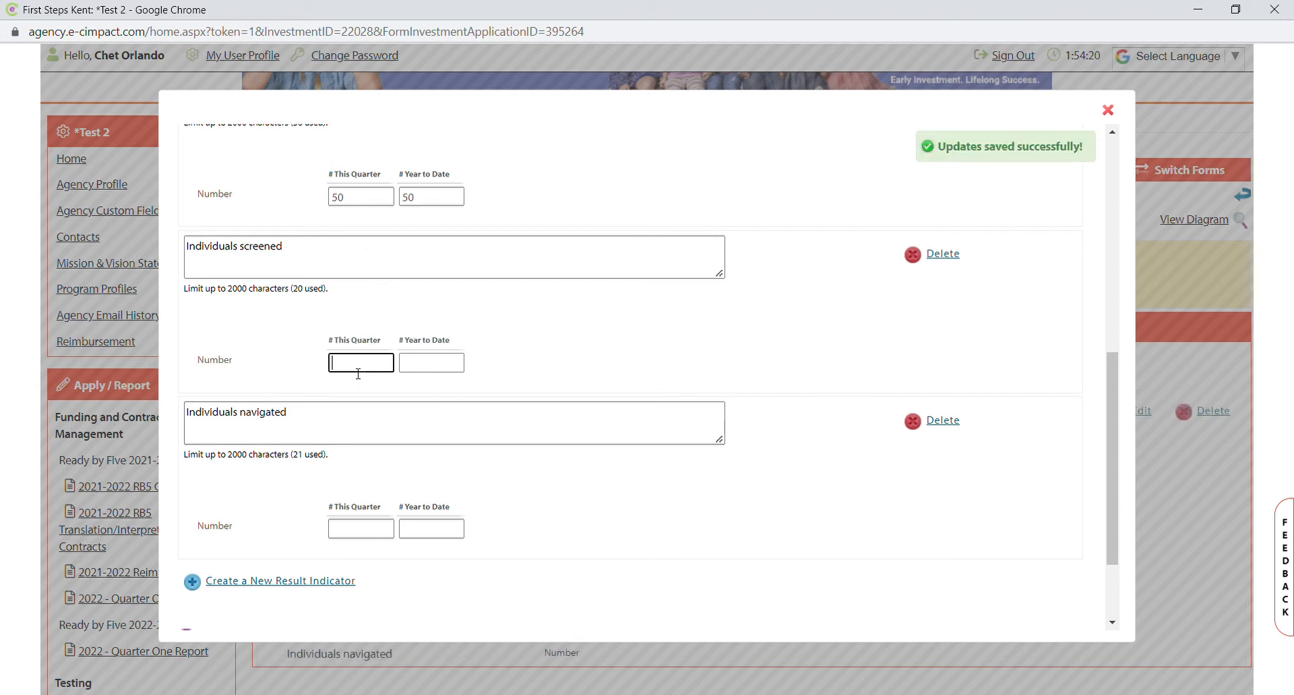
type("30")
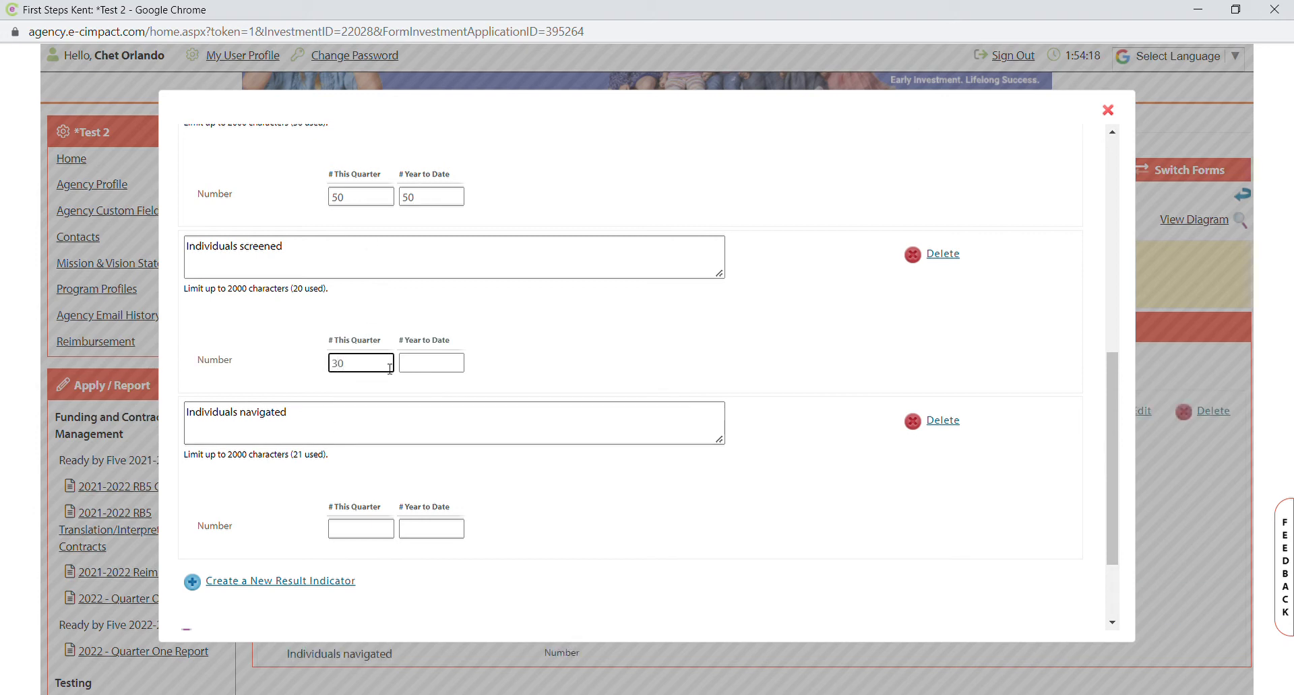
left_click(408, 368)
type("30")
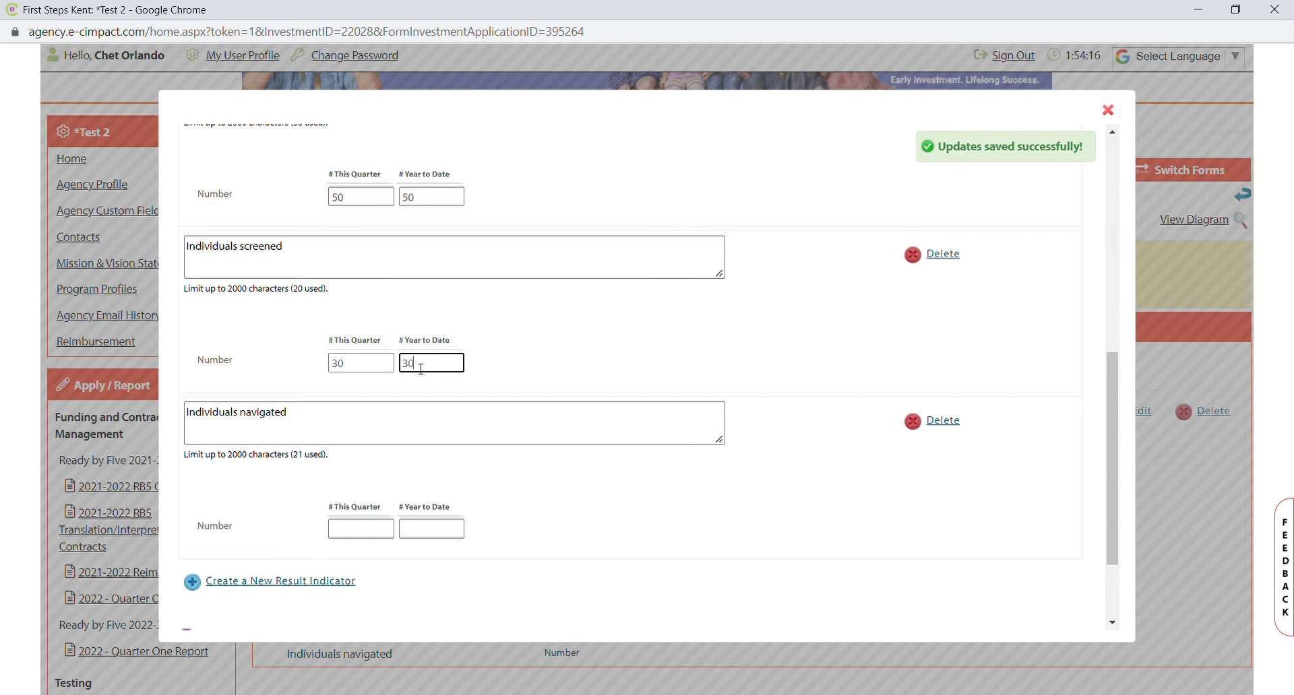
left_click(373, 530)
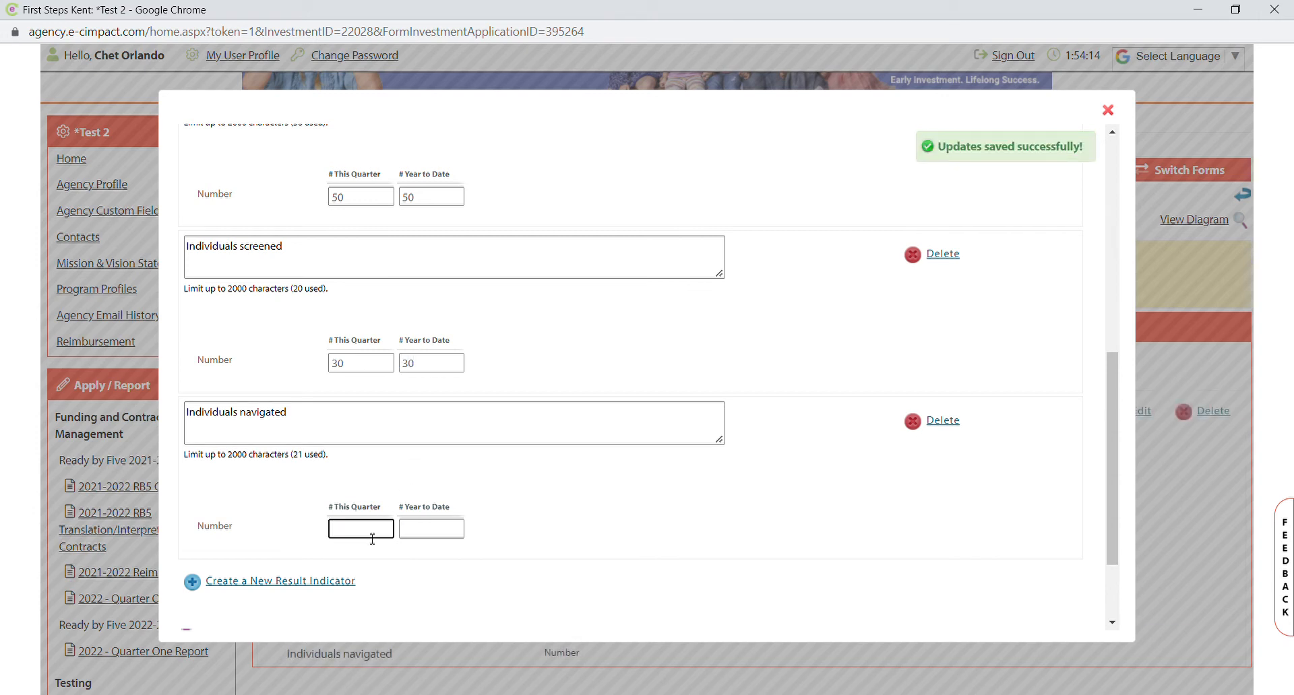
type("15")
left_click(418, 531)
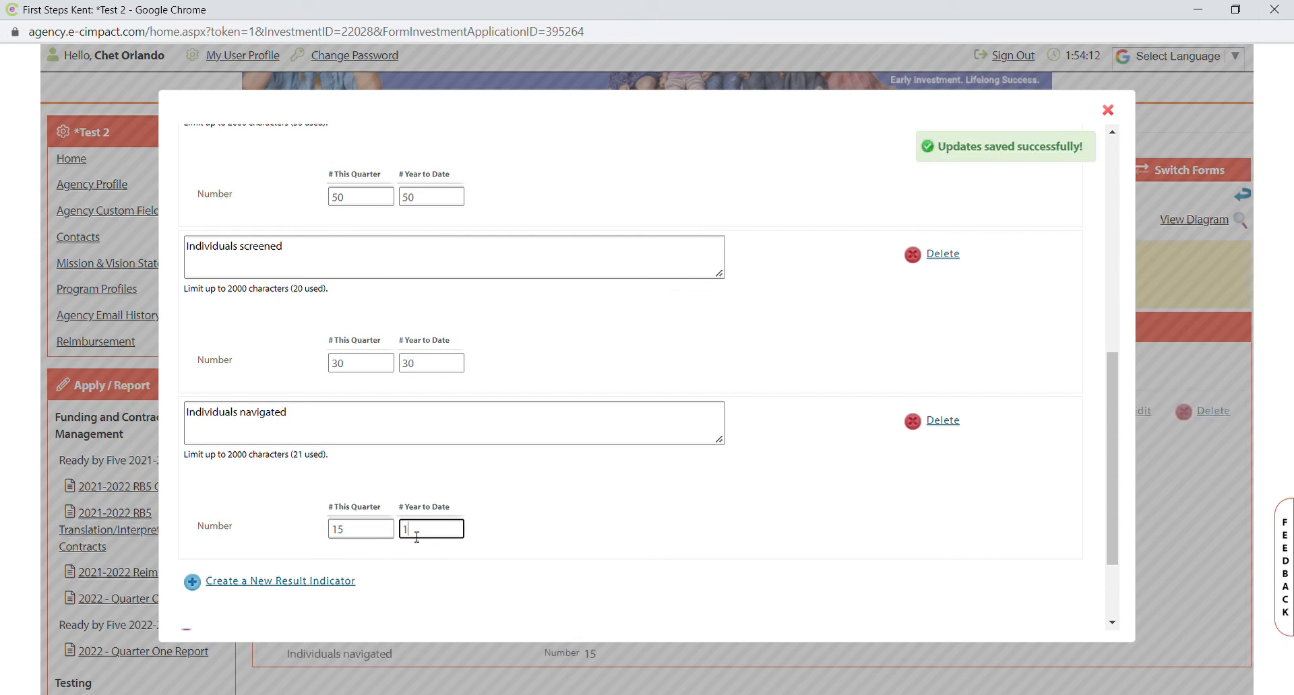
type("15")
Save the result indicator counts and mark the service completed.
scroll(654, 481, "up", 1)
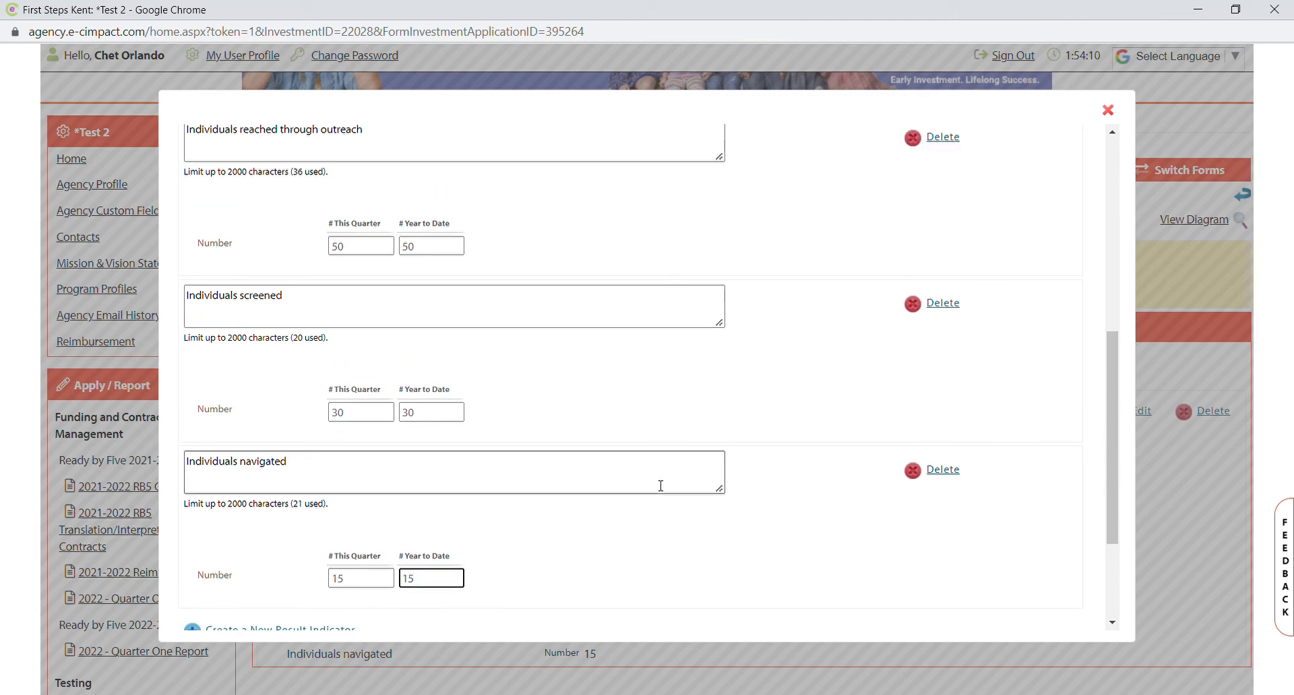
scroll(376, 375, "up", 4)
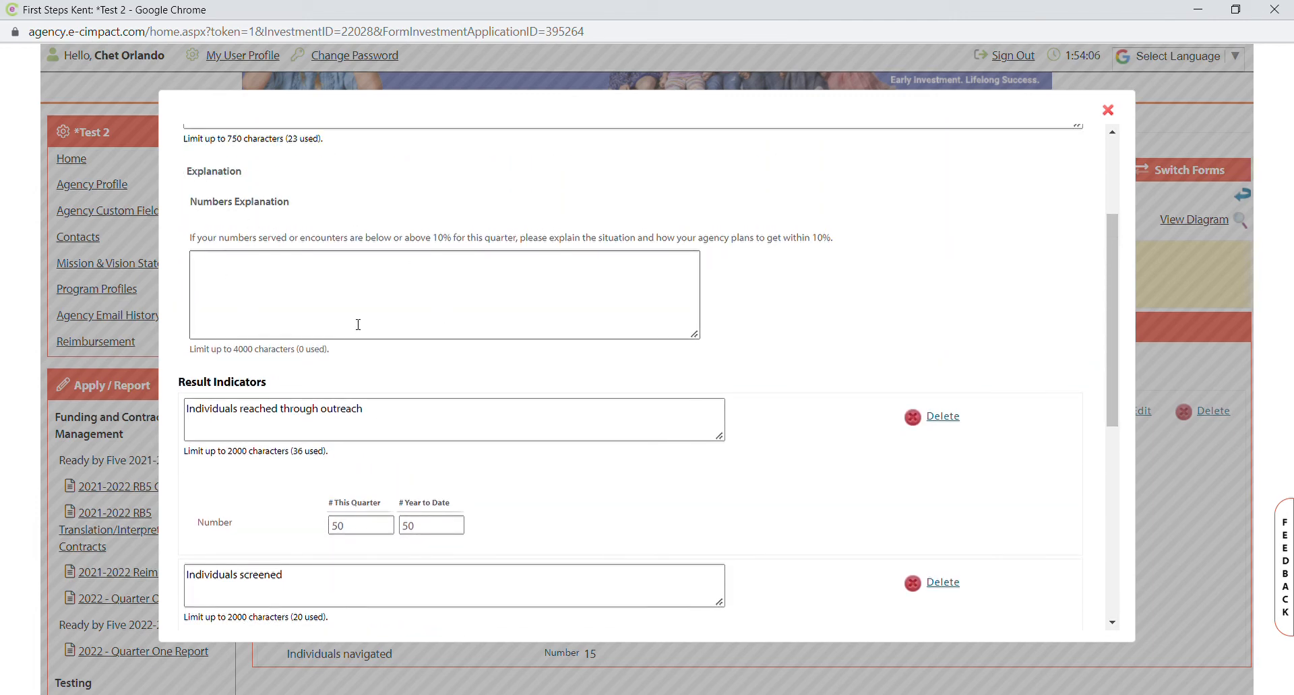
scroll(742, 344, "down", 5)
scroll(743, 344, "down", 2)
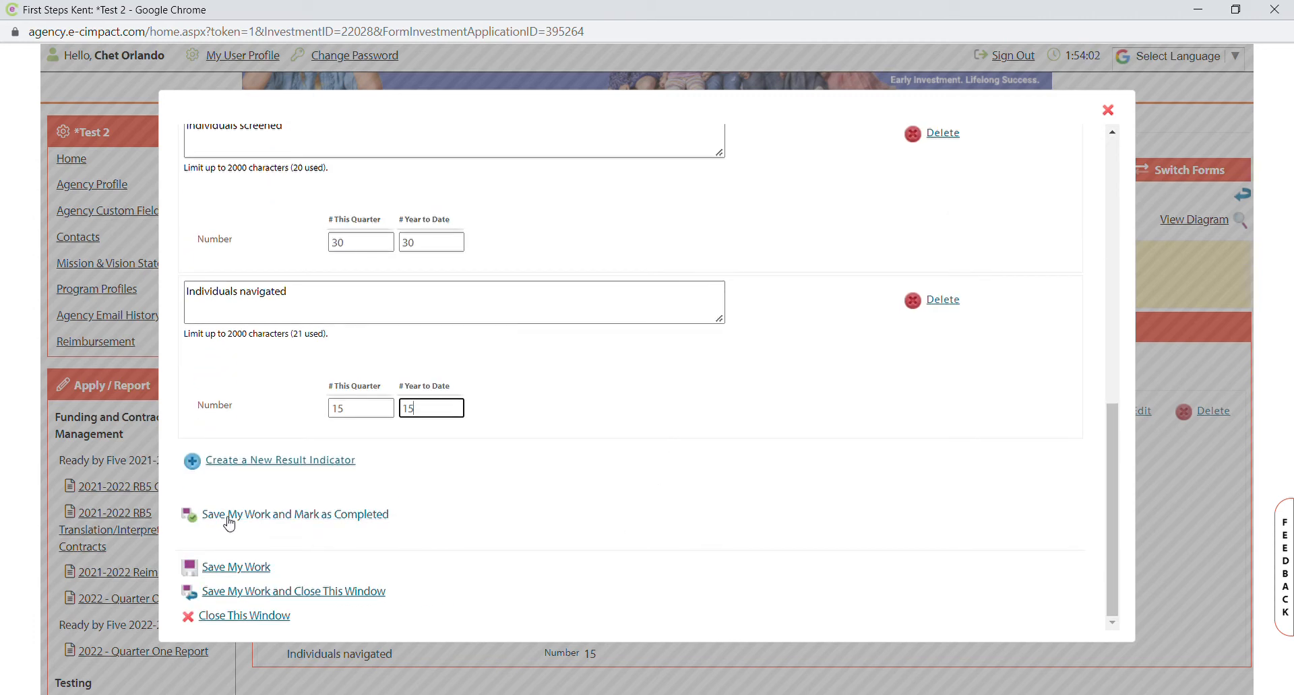
left_click(374, 515)
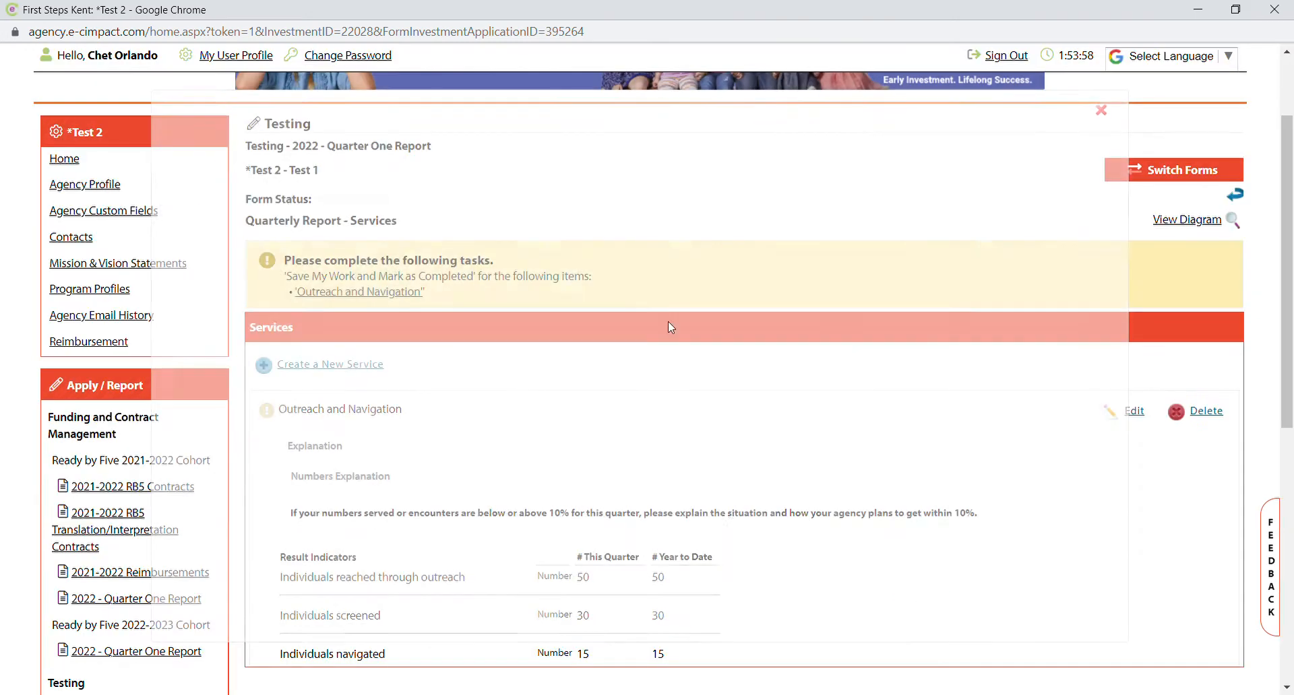
Review the Services page showing Outreach and Navigation completed with counts 50, 30 and 15.
scroll(527, 396, "down", 2)
scroll(530, 400, "up", 1)
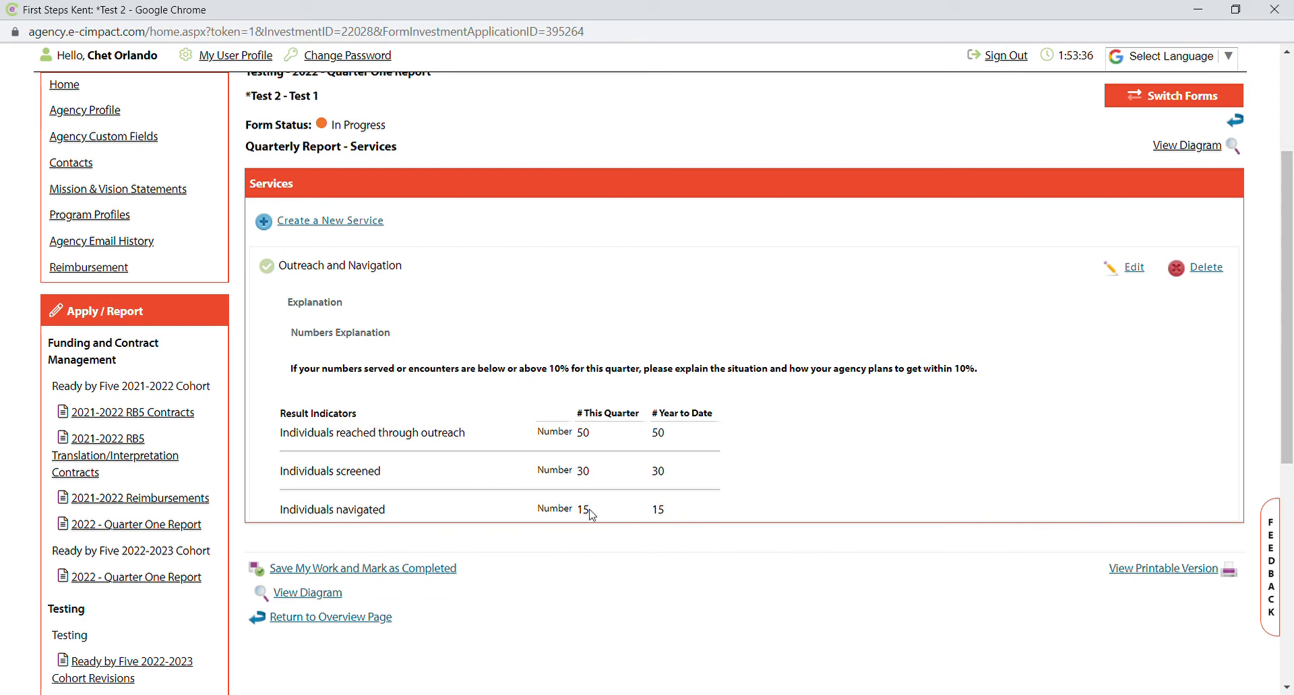
Mark the Services form completed, then mark the Parent Satisfaction Surveys form completed.
left_click(392, 570)
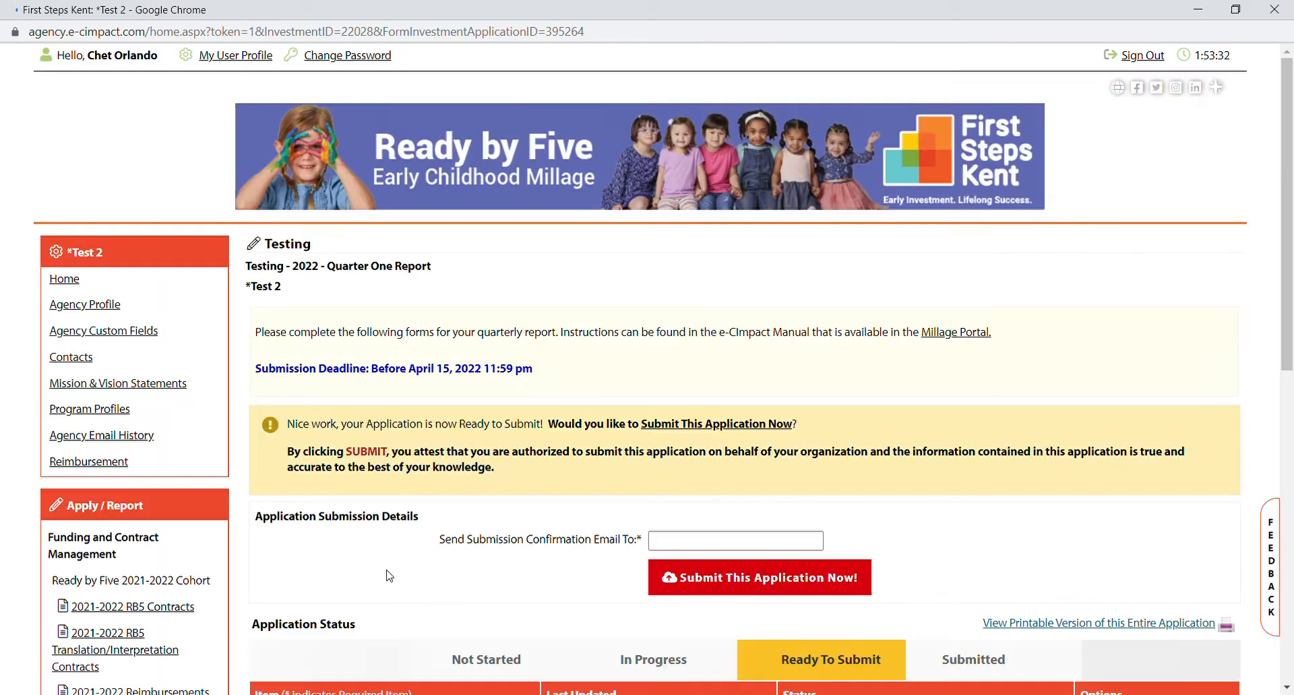
scroll(390, 576, "up", 2)
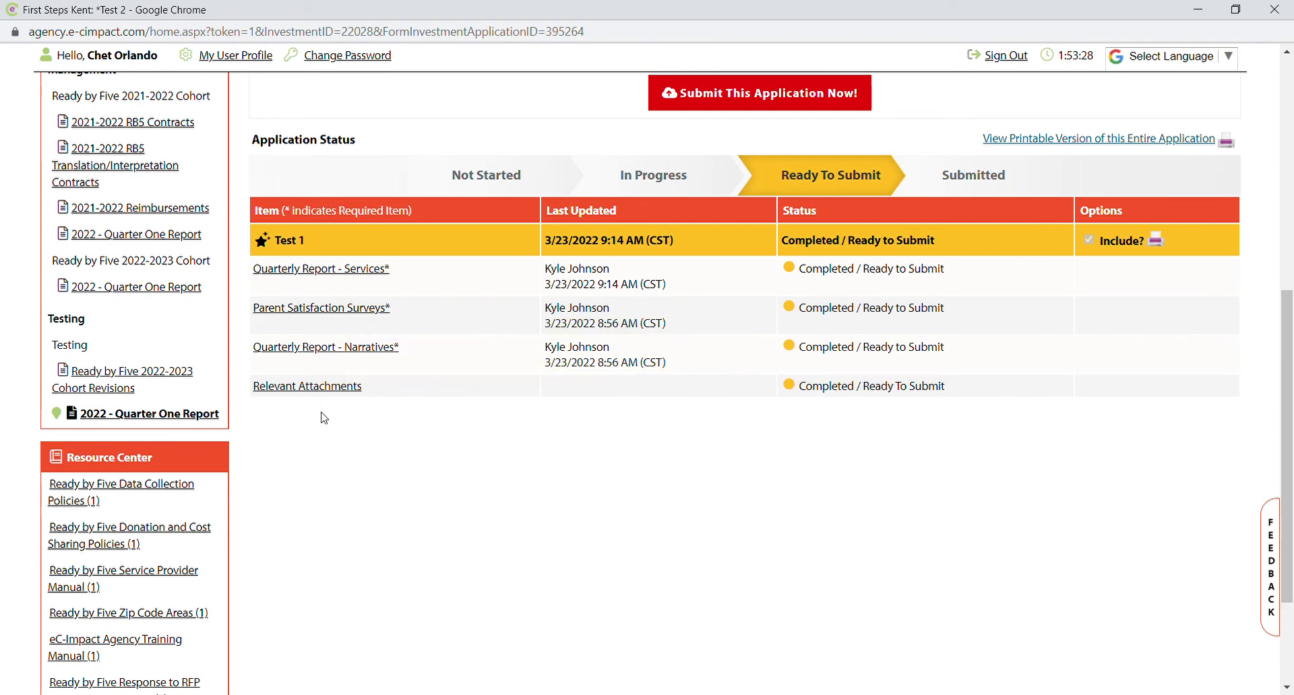
left_click(341, 308)
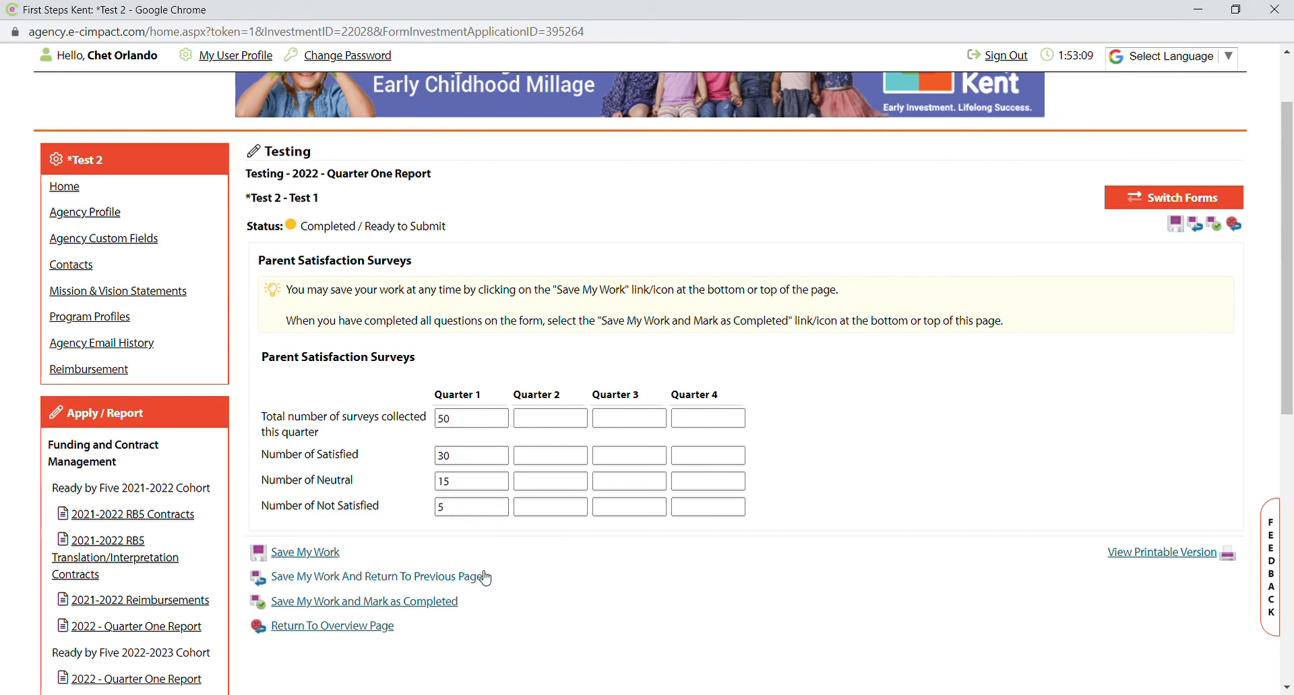
left_click(409, 608)
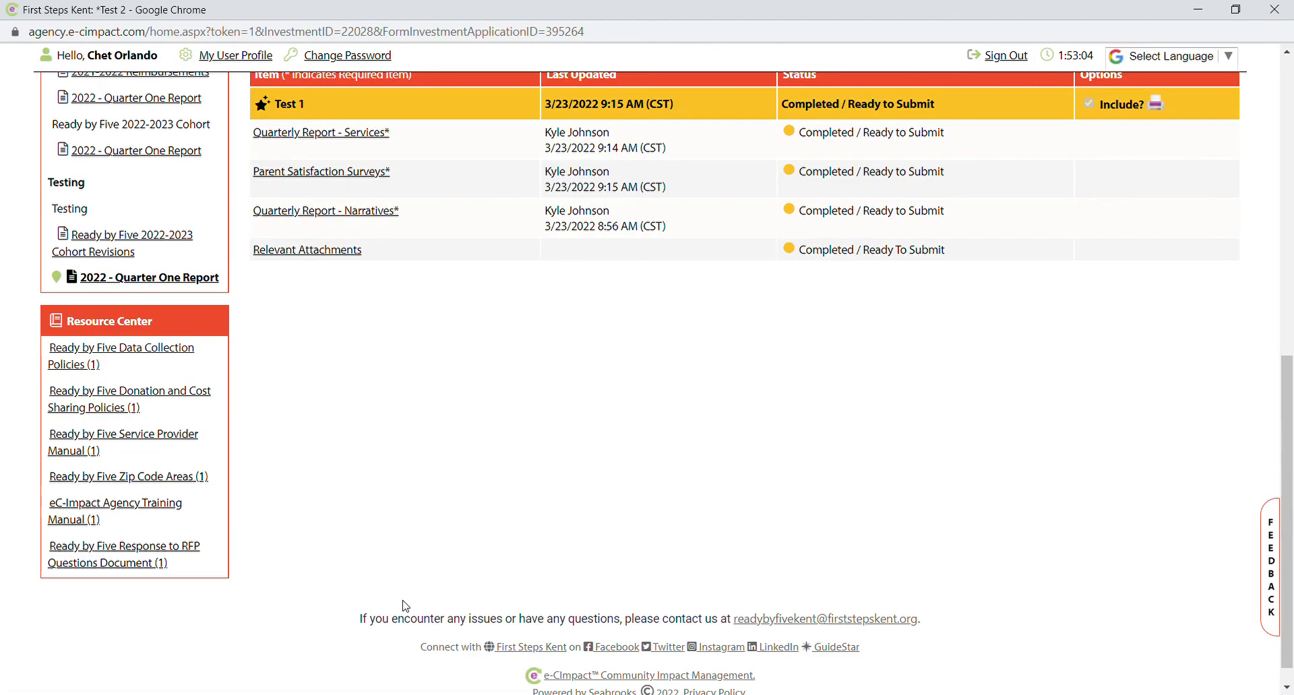
Review all answers in the Quarterly Report - Narratives form and mark it completed.
scroll(447, 353, "up", 1)
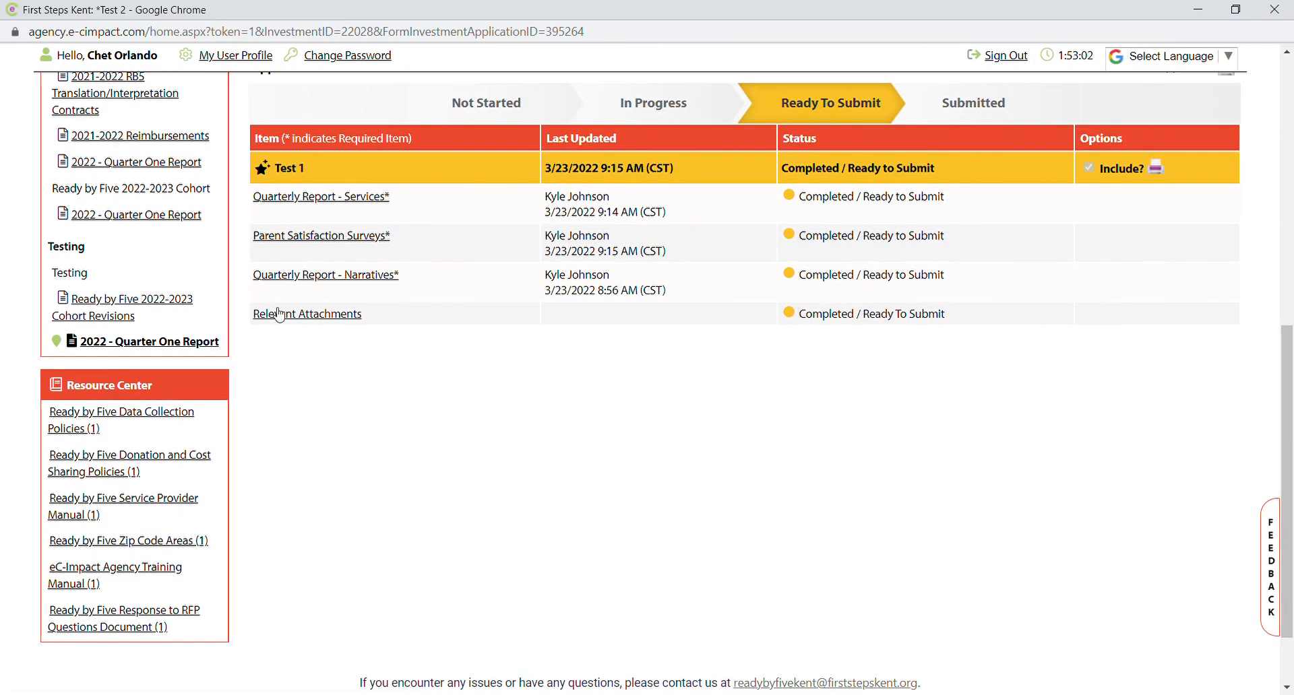
left_click(389, 281)
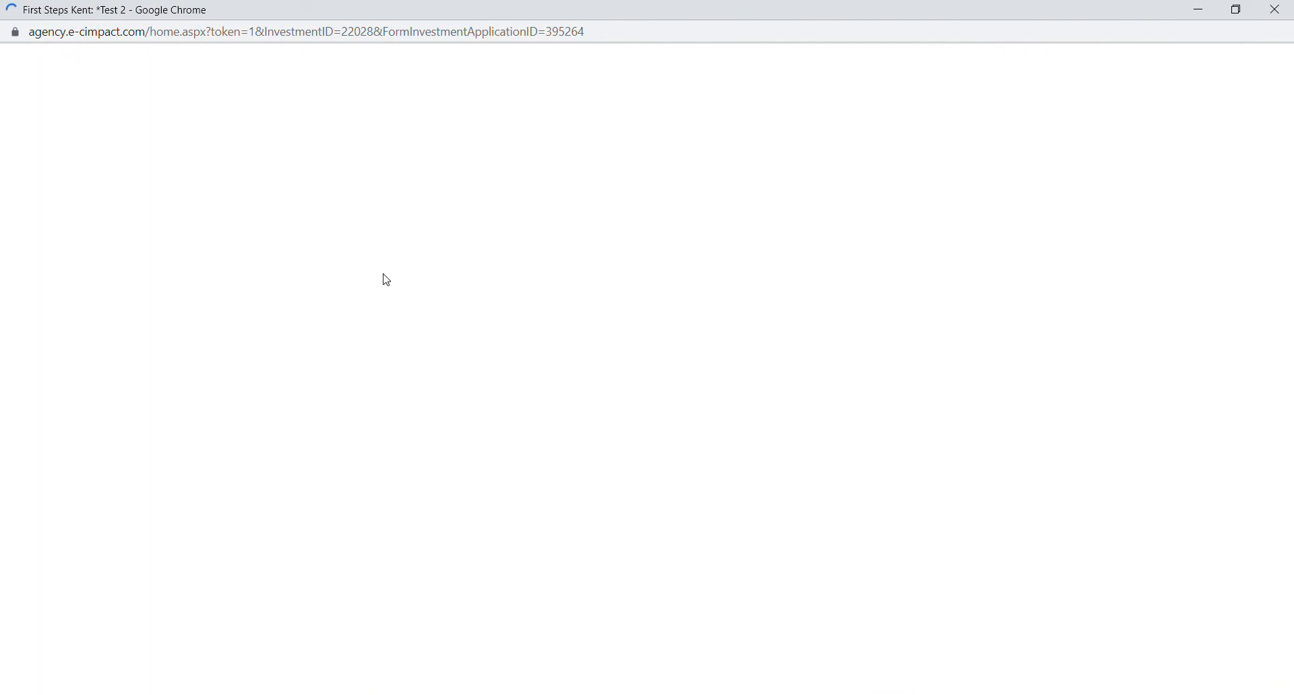
scroll(650, 498, "down", 4)
scroll(650, 507, "down", 3)
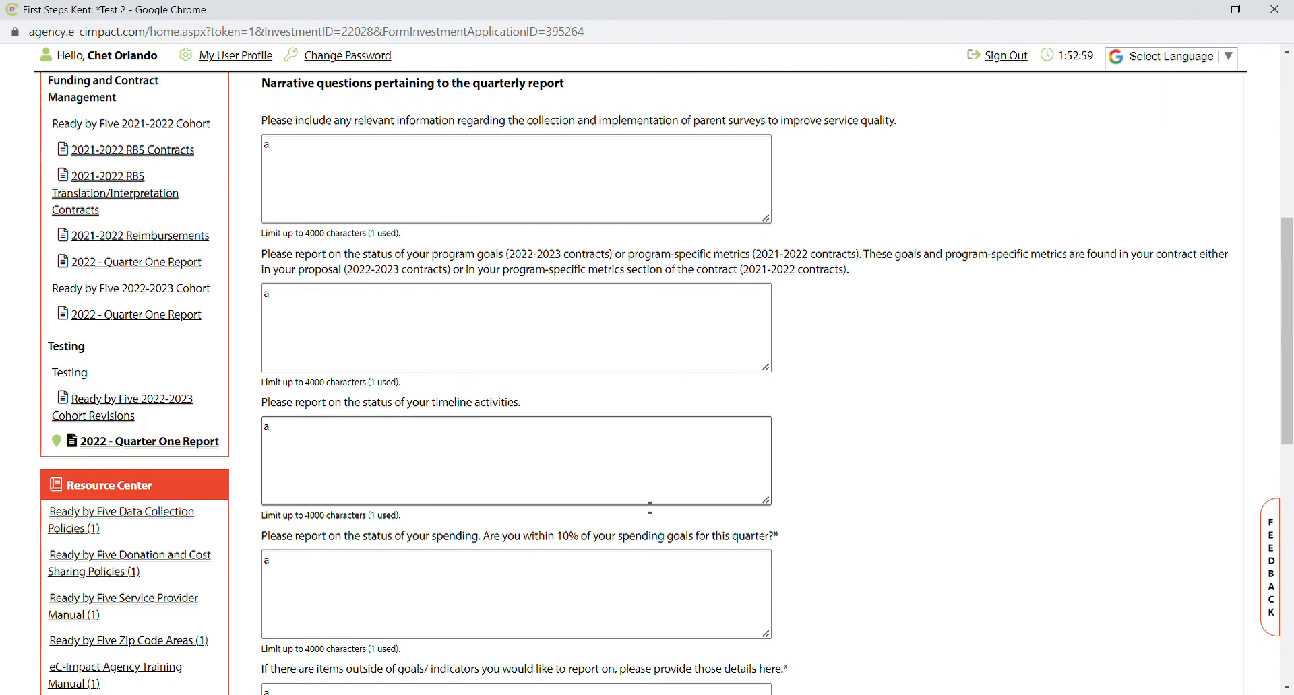
scroll(649, 507, "up", 2)
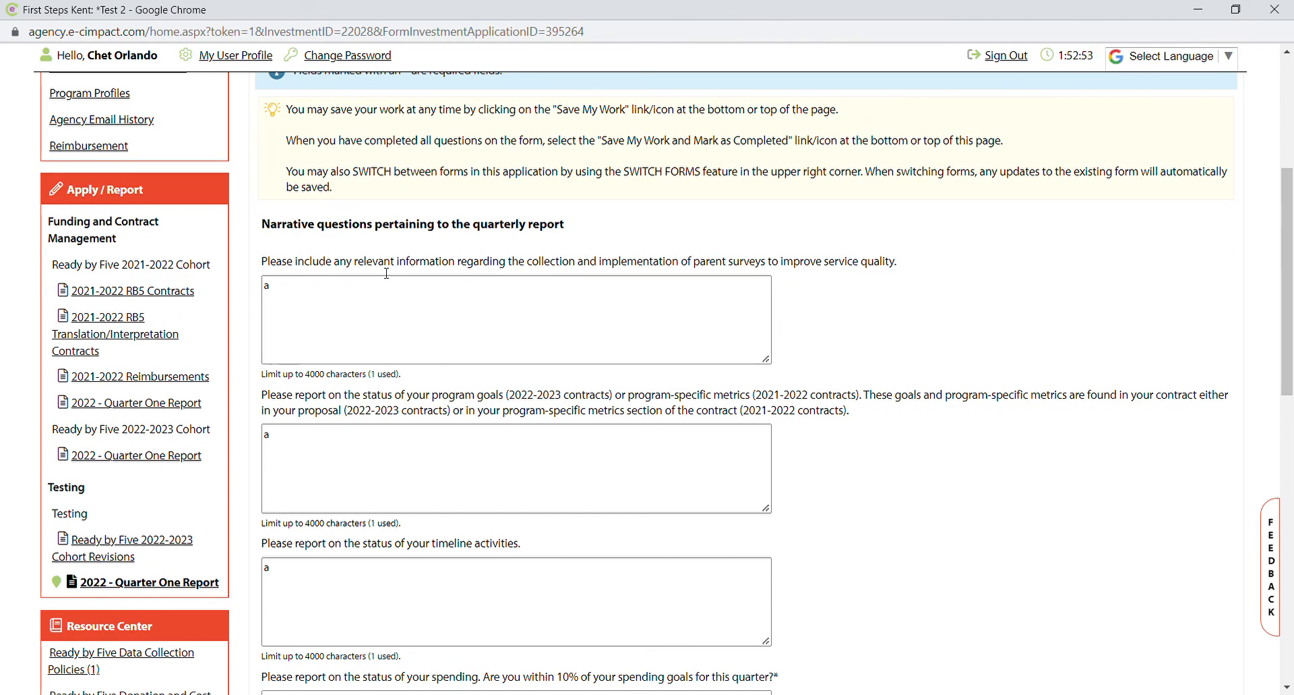
scroll(497, 514, "down", 2)
scroll(497, 513, "down", 4)
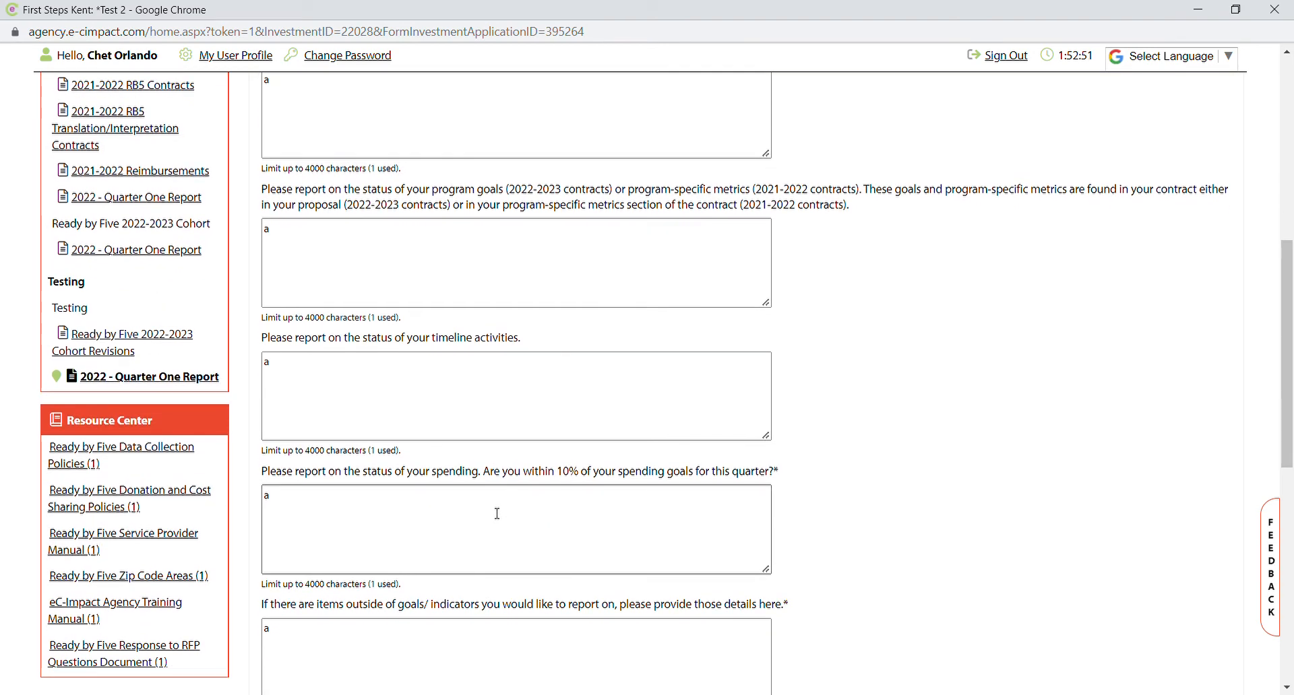
scroll(497, 513, "up", 3)
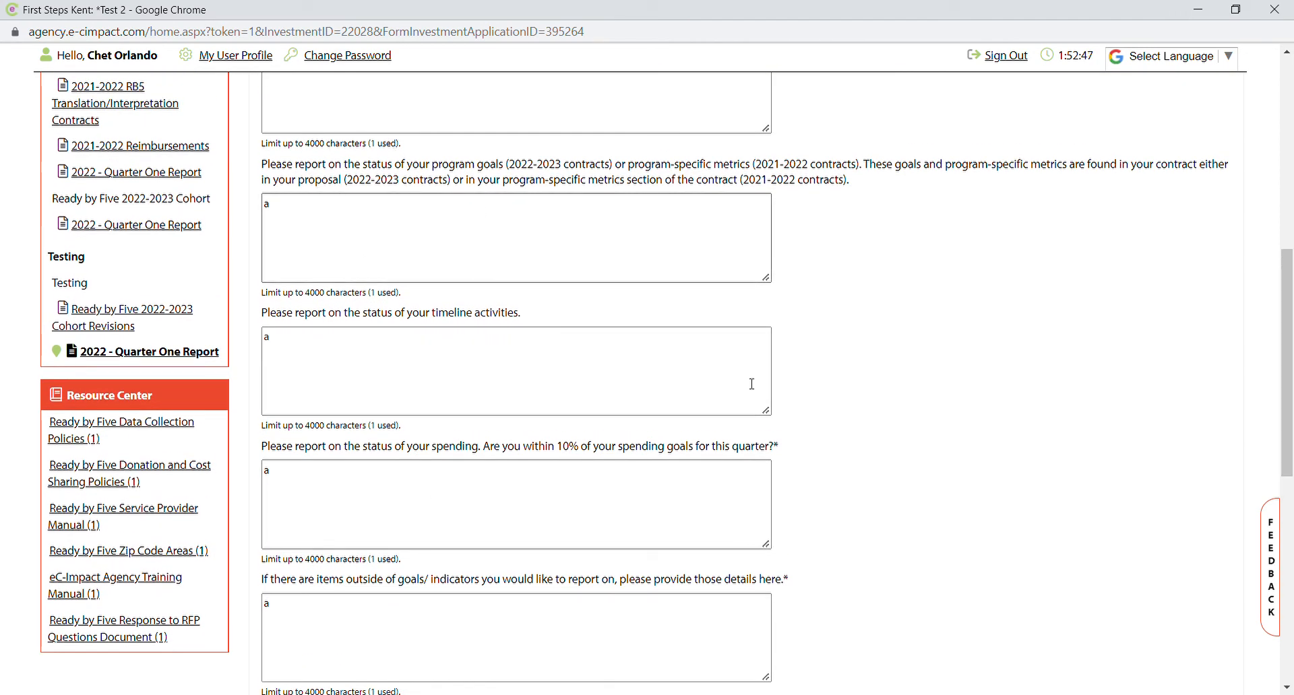
scroll(803, 410, "down", 3)
scroll(524, 380, "down", 1)
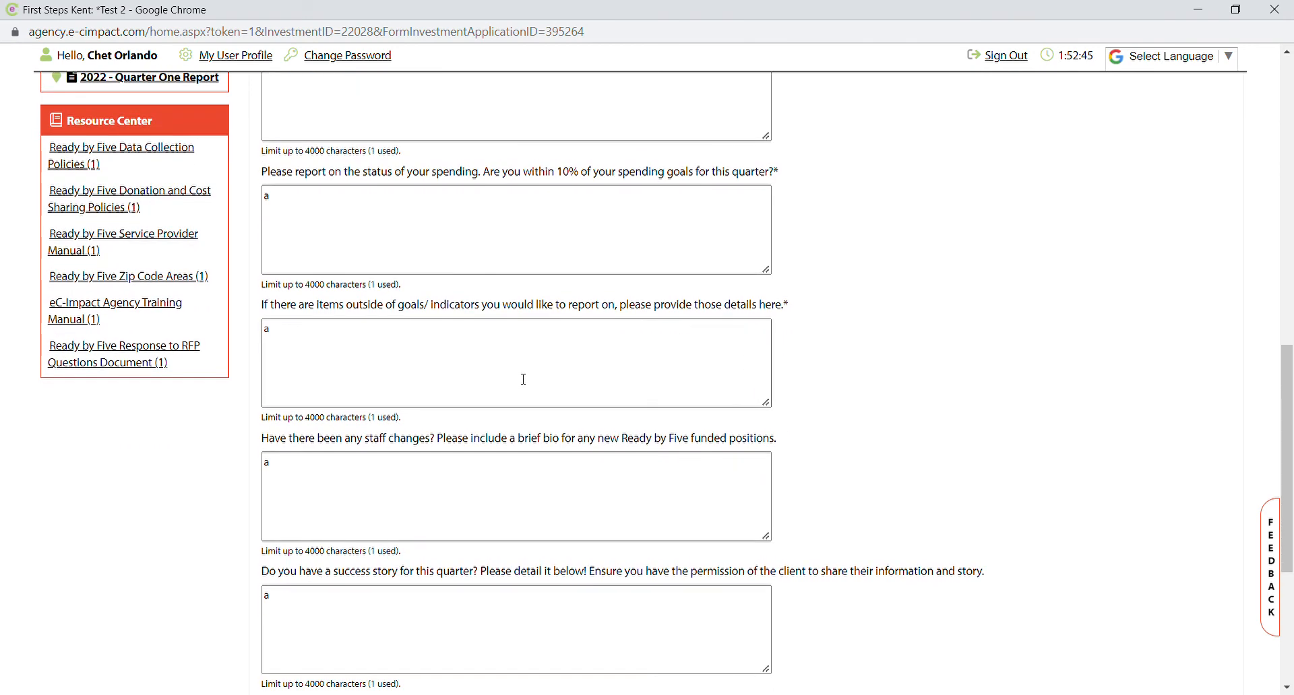
scroll(523, 380, "down", 1)
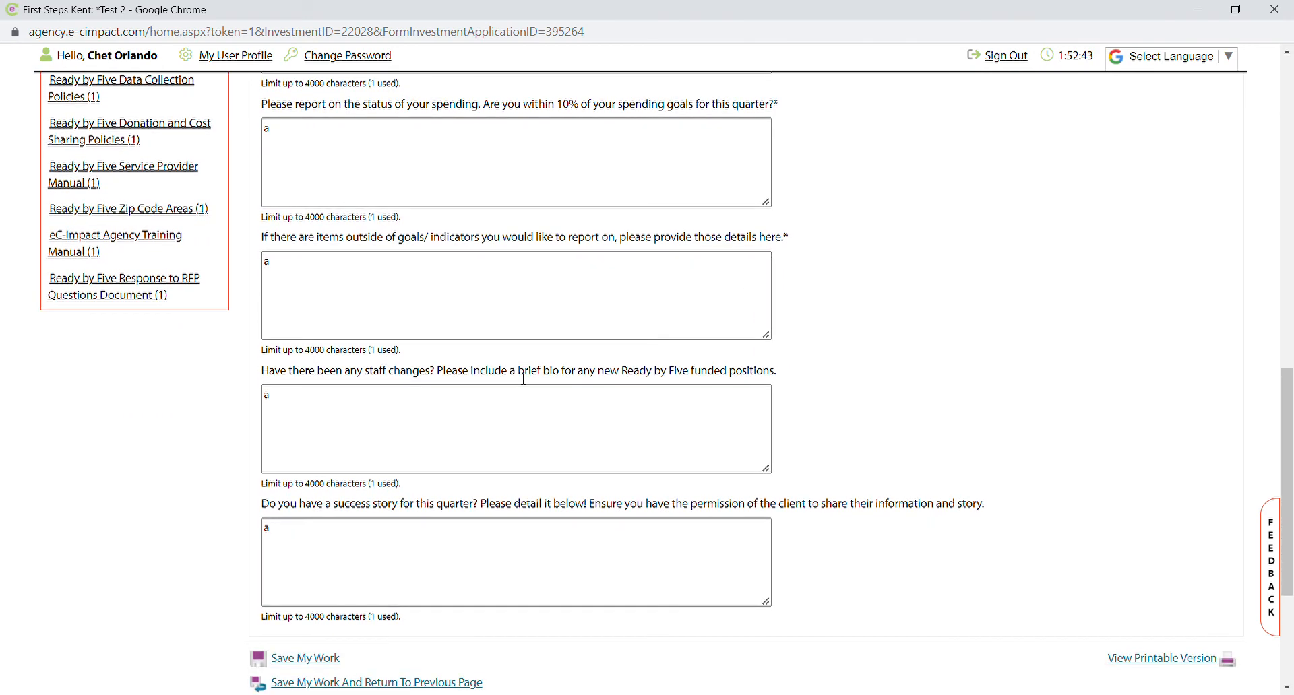
scroll(245, 403, "down", 1)
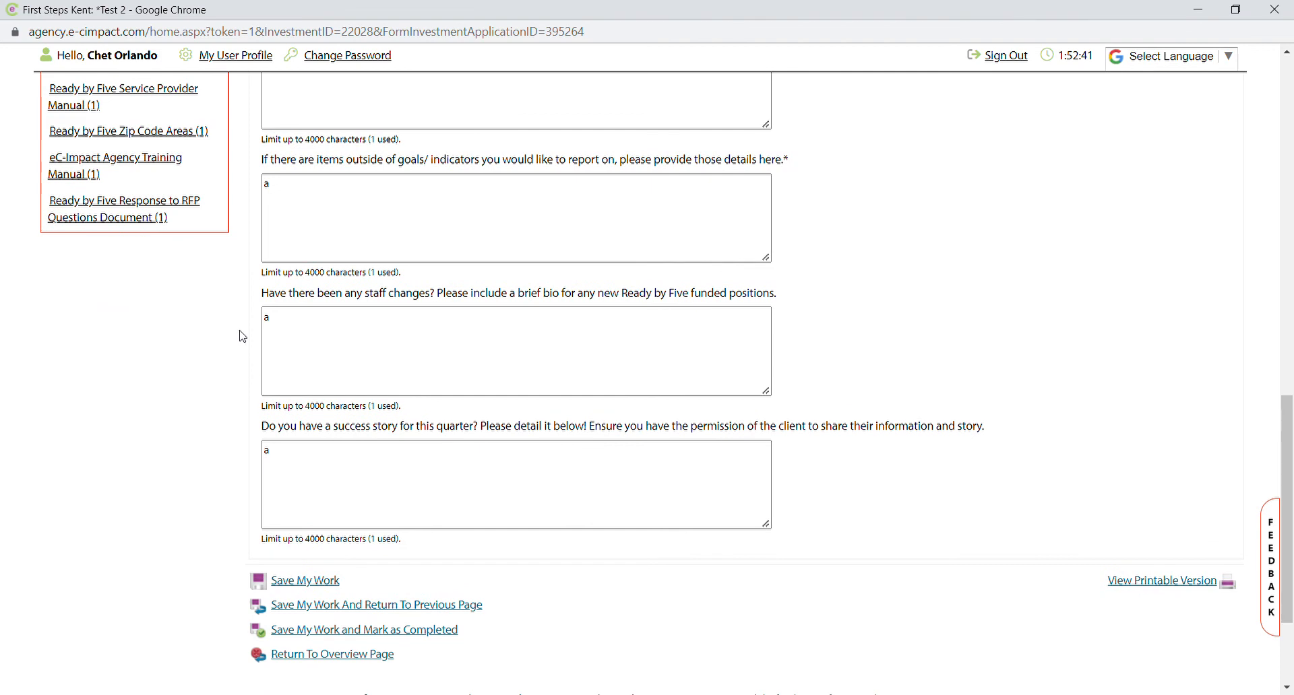
scroll(242, 336, "down", 1)
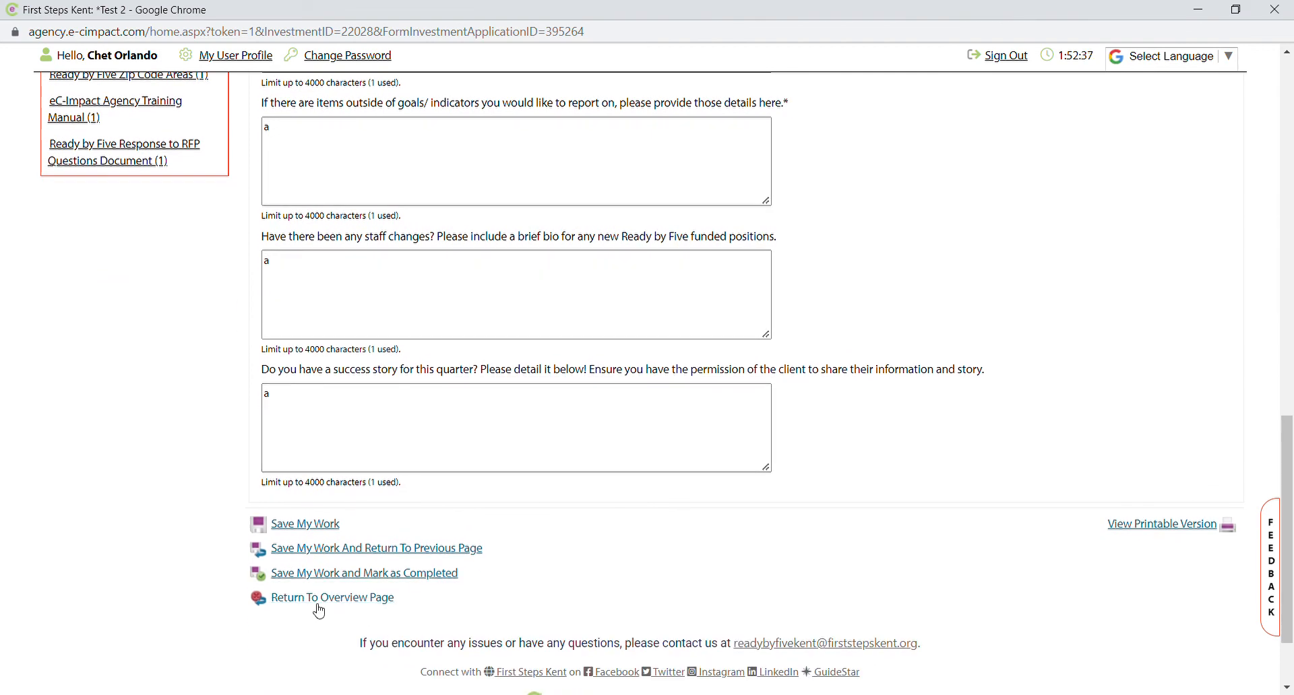
left_click(318, 580)
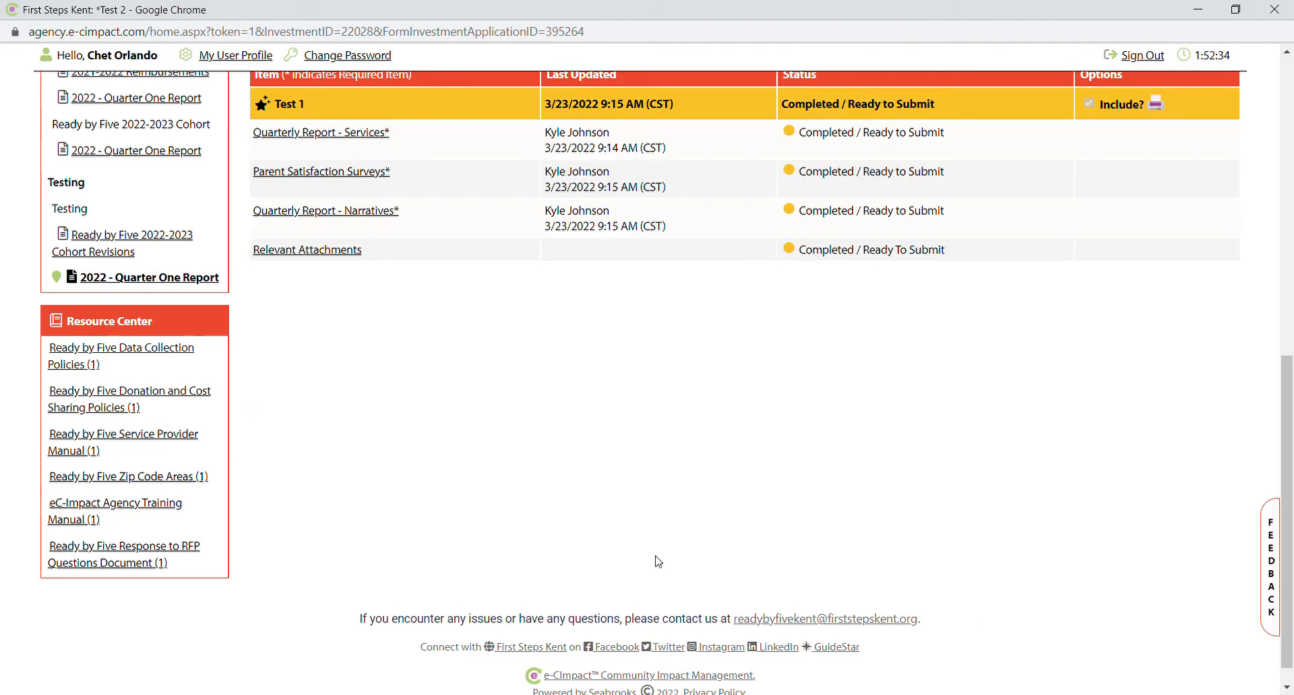
Mark Relevant Attachments completed without uploading any files.
scroll(654, 559, "up", 2)
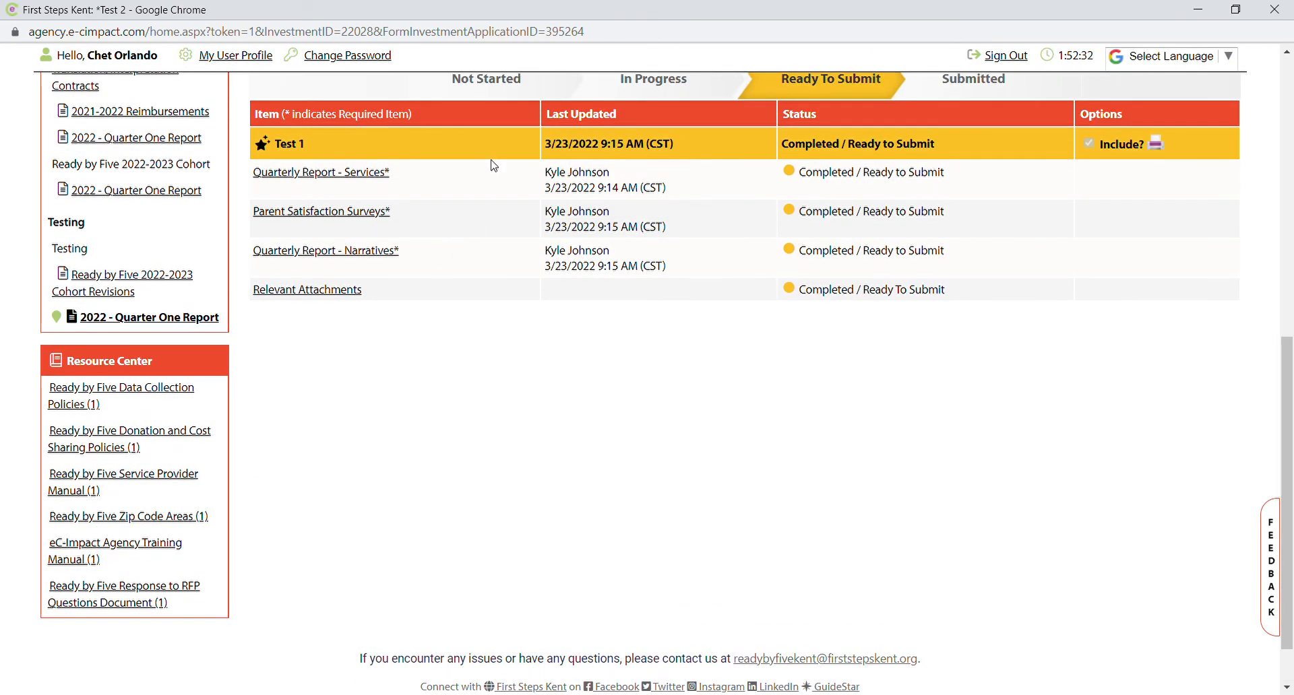
scroll(404, 354, "up", 1)
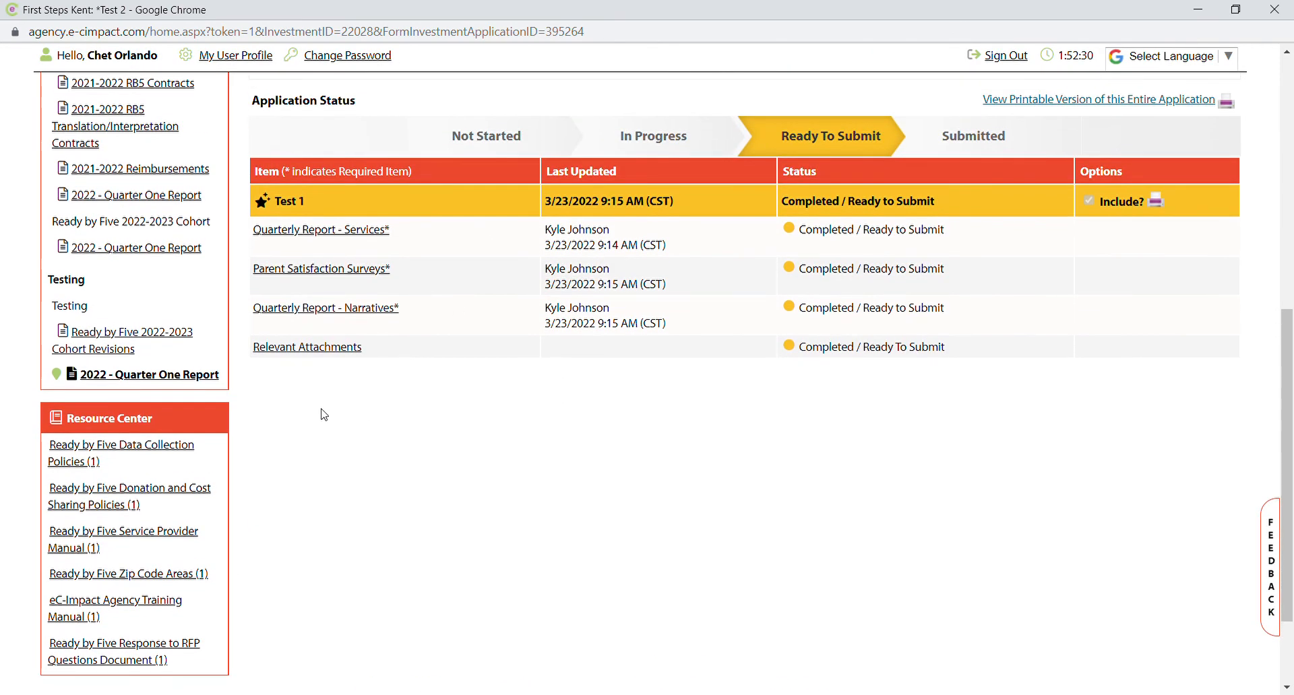
left_click(335, 348)
scroll(600, 470, "down", 4)
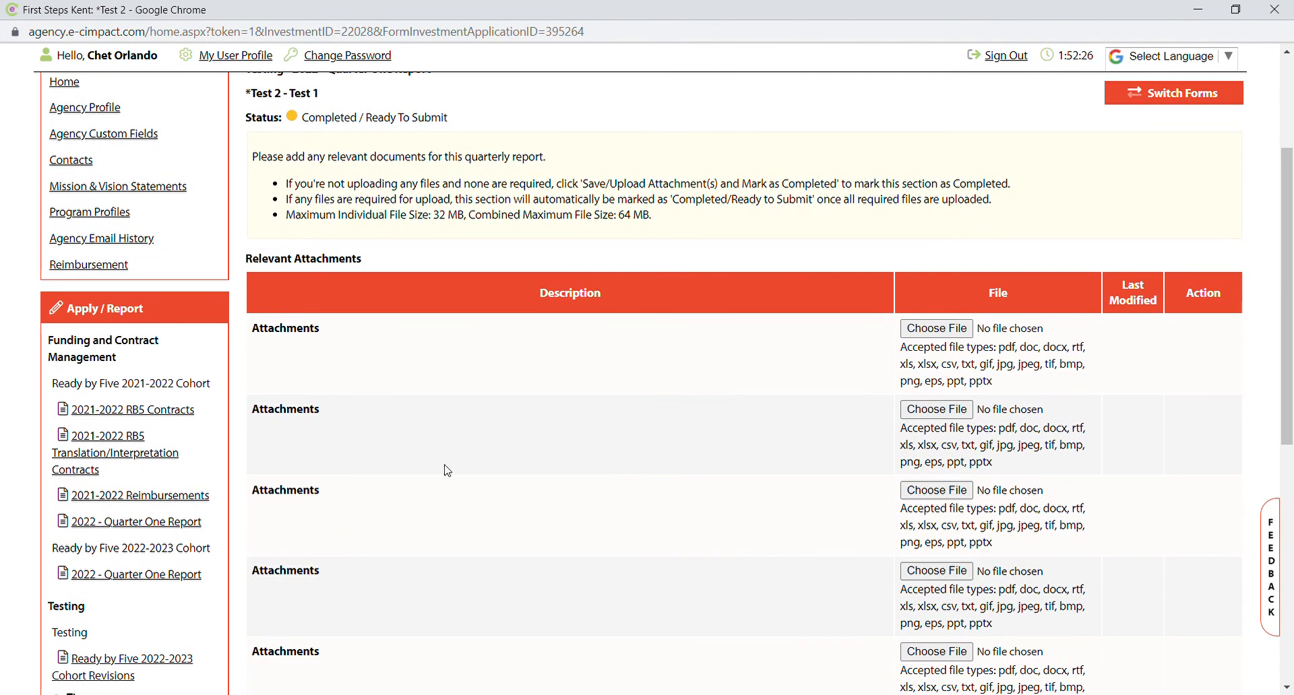
scroll(442, 468, "down", 4)
scroll(447, 283, "up", 3)
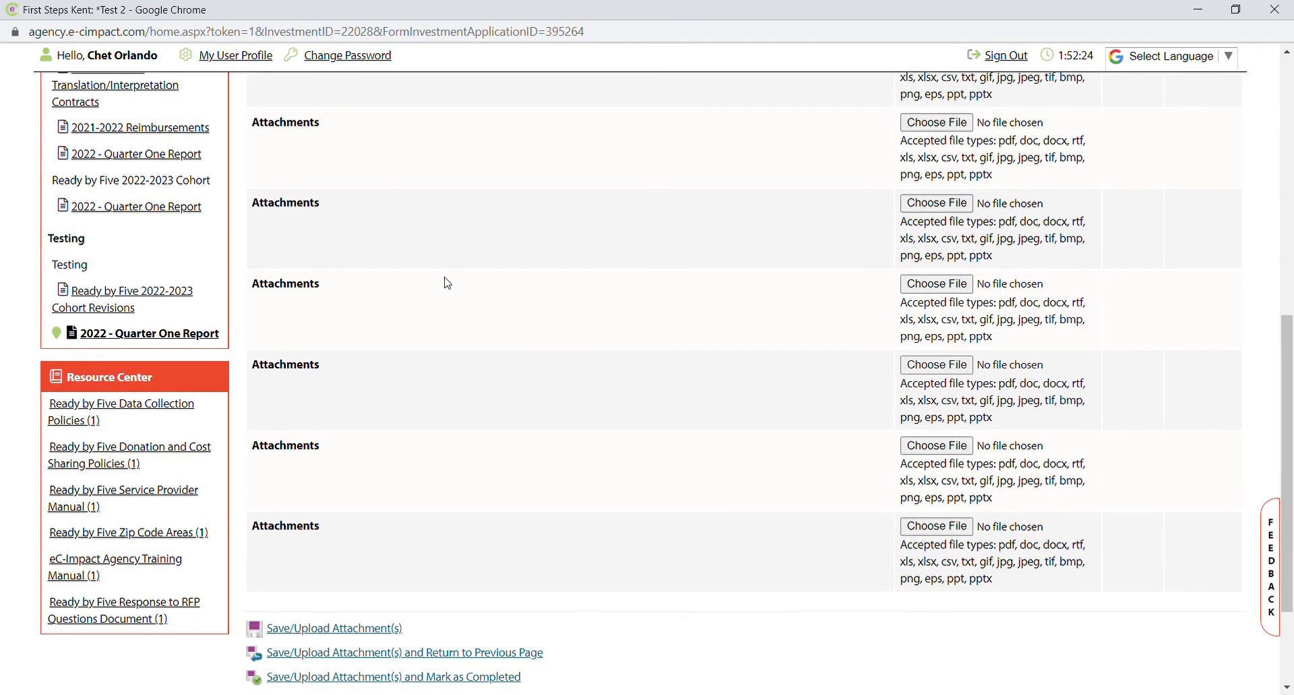
scroll(447, 283, "up", 2)
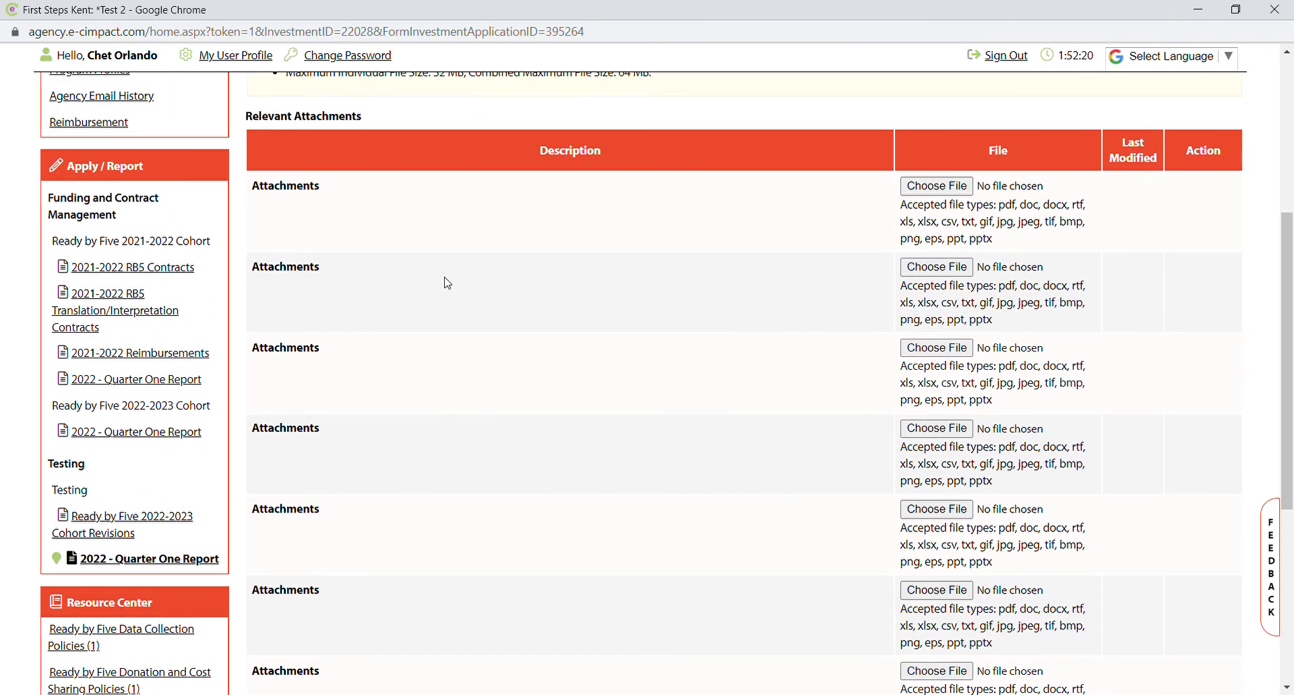
scroll(448, 283, "down", 3)
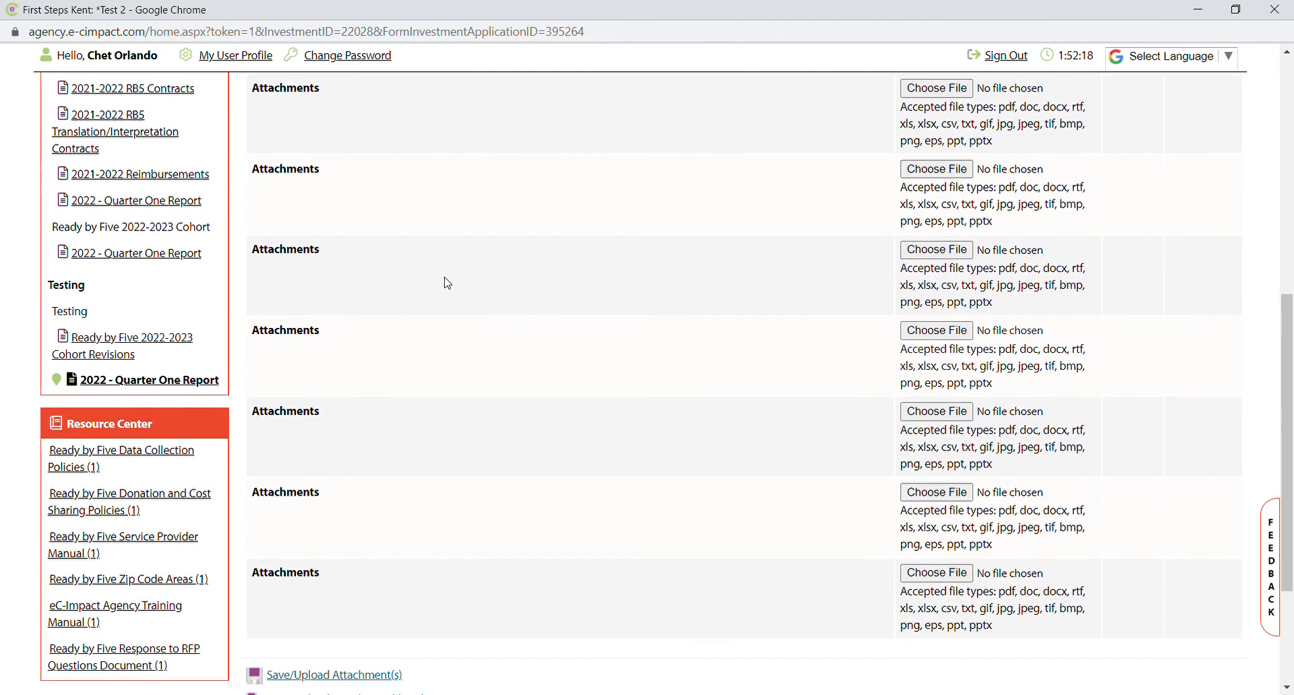
scroll(447, 283, "down", 1)
scroll(447, 283, "down", 3)
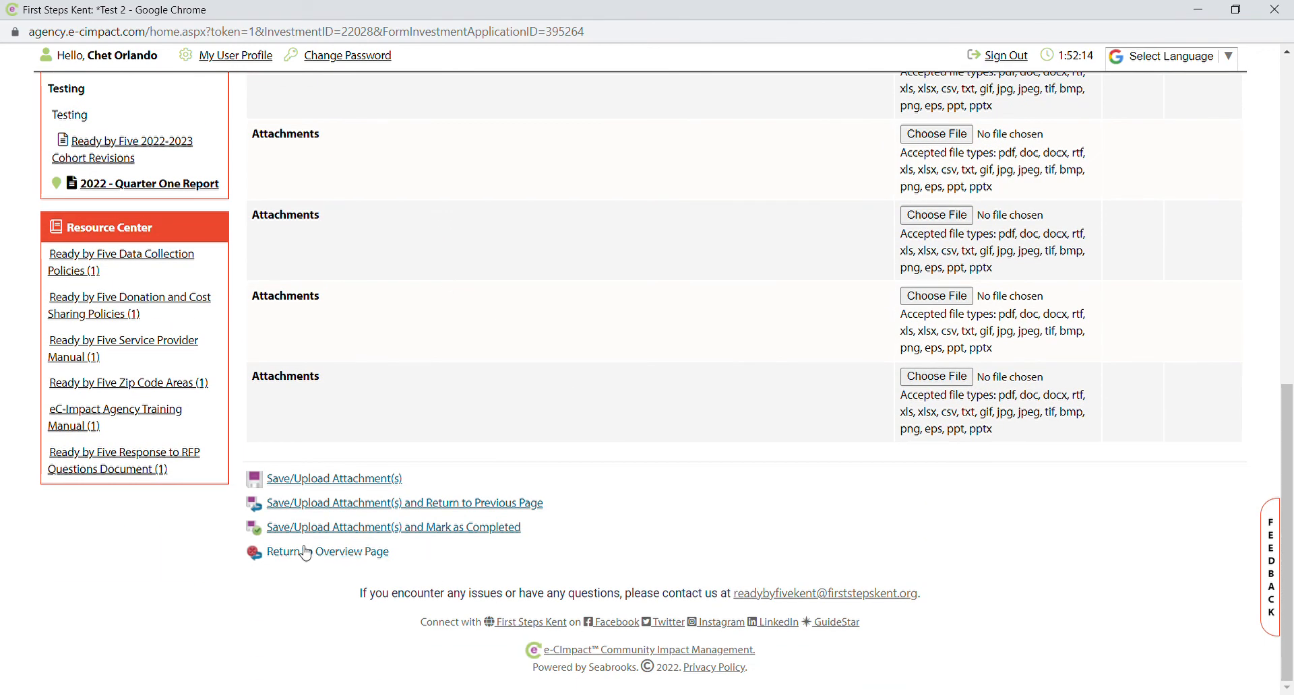
left_click(492, 539)
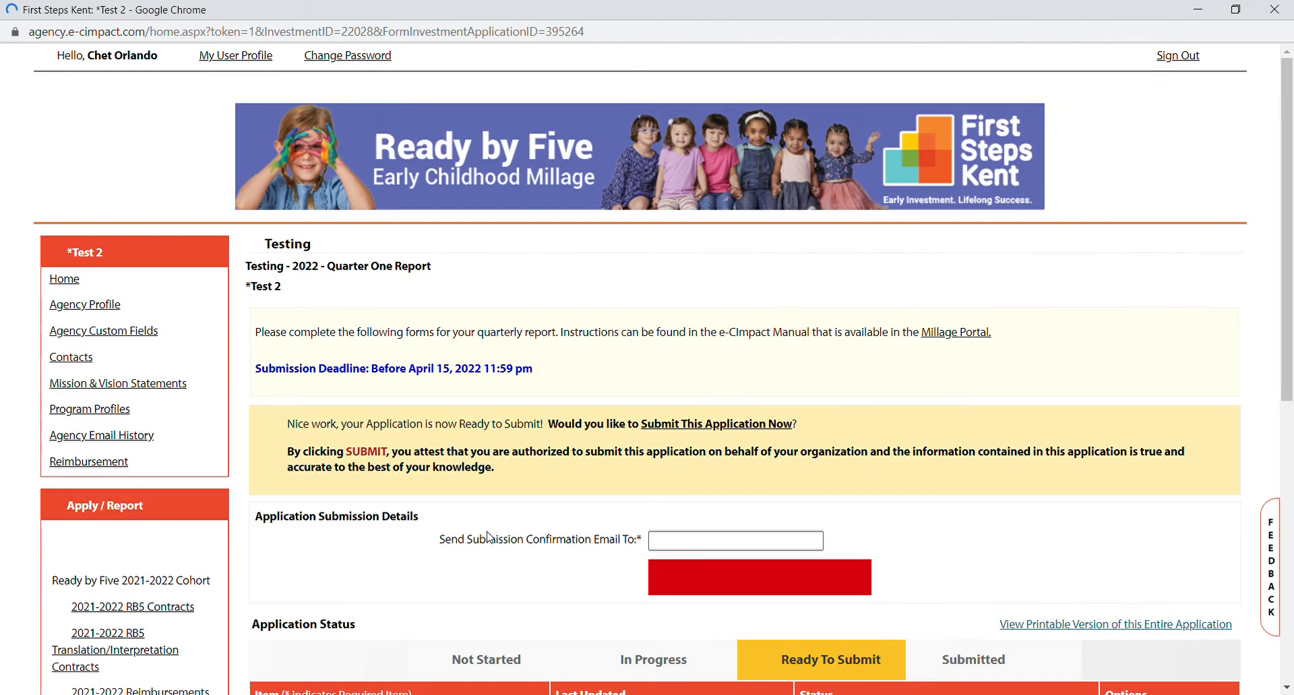
Scroll up to check that all four report items read Completed / Ready to Submit.
scroll(507, 384, "up", 2)
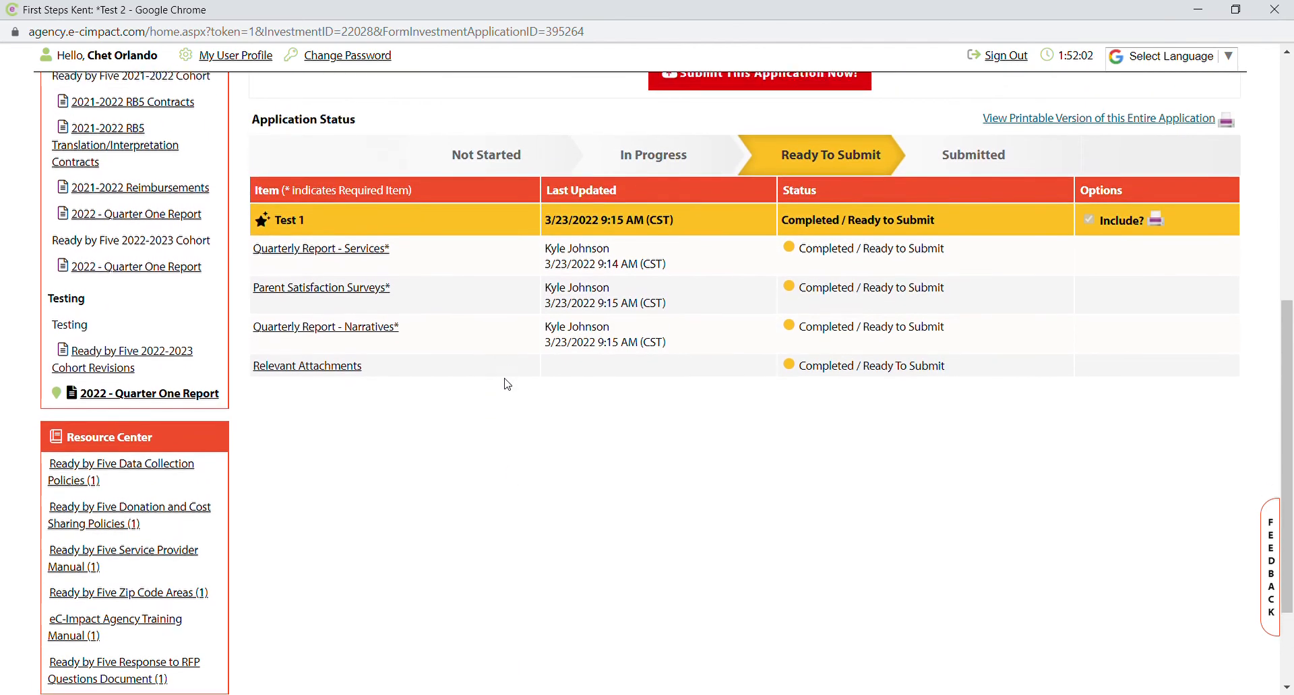
scroll(821, 226, "up", 1)
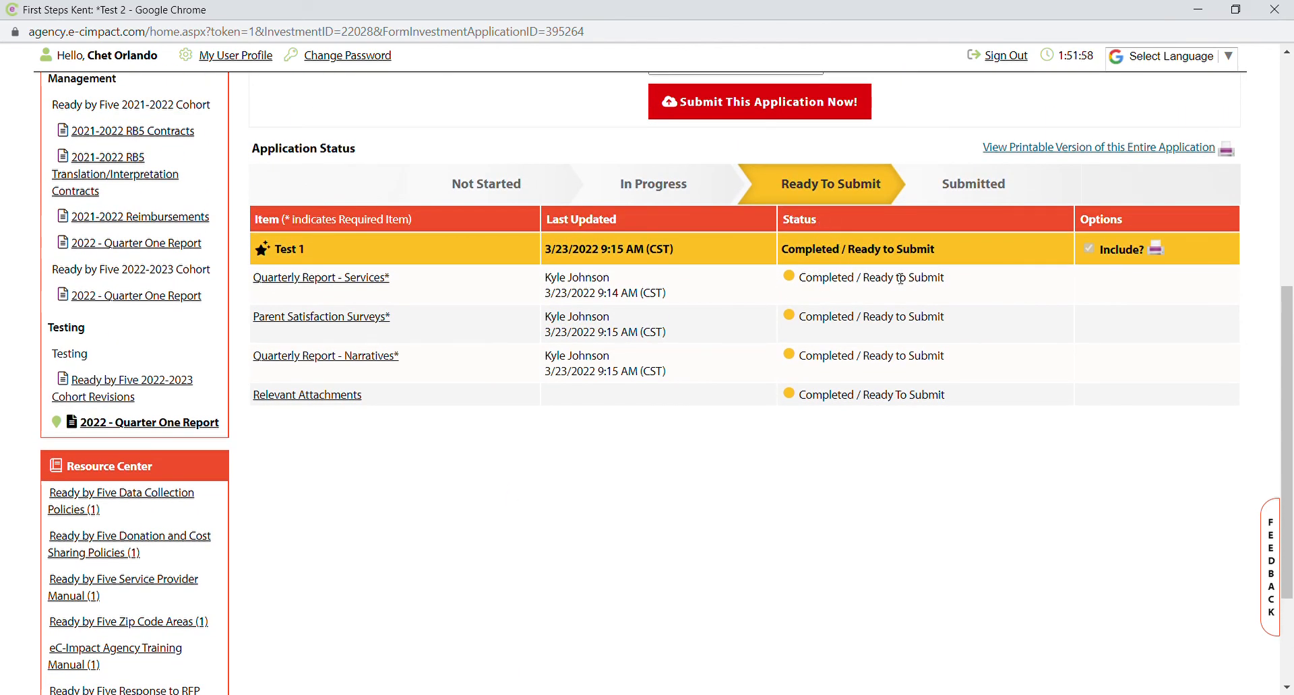
scroll(847, 286, "up", 1)
scroll(846, 286, "up", 1)
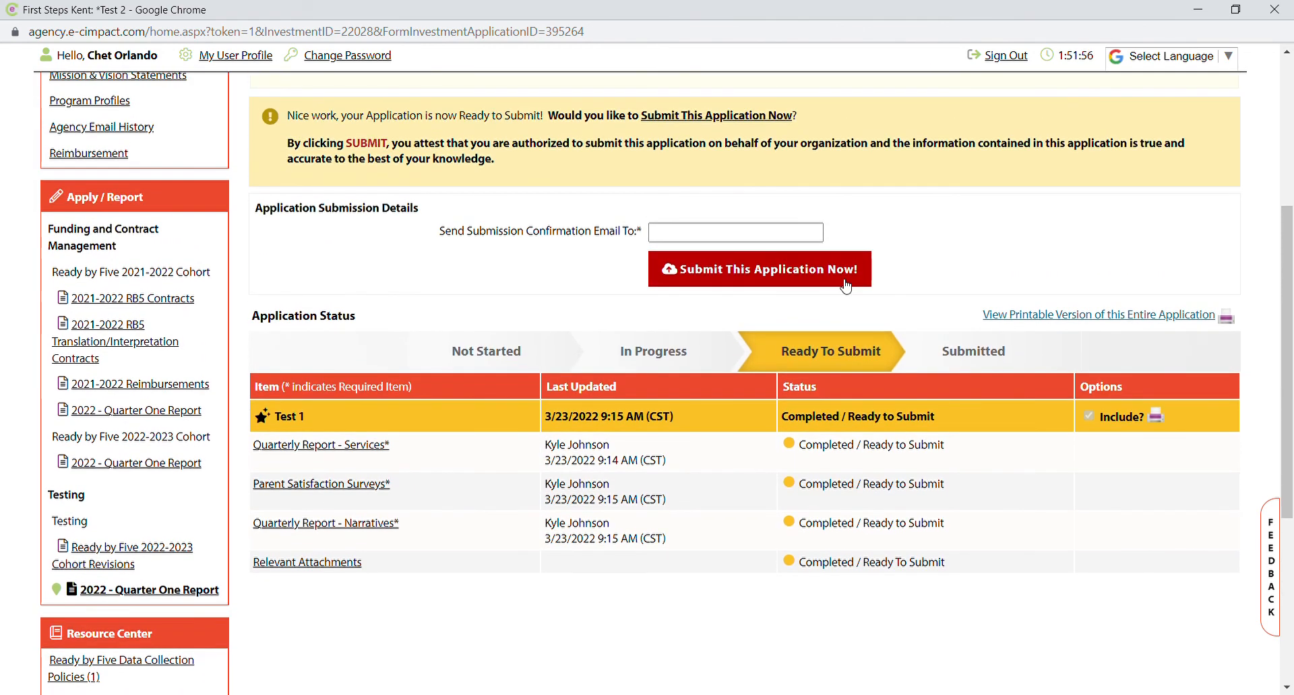